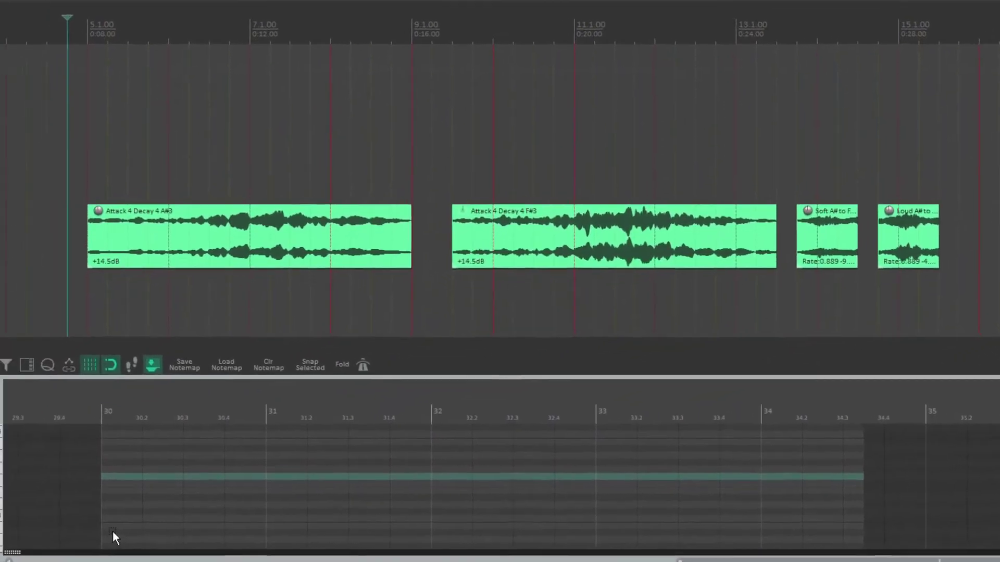
Draw a two-bar MIDI note starting at bar 30 and play back the Attack 4 Decay 4 A#3 clip
left_click_drag(113, 532, 417, 541)
left_click(257, 167)
key("space")
key("space")
Raise the MIDI note at bar 30 by eight semitones to F#3
left_click(290, 508)
key("Up")
key("Up")
key("Up")
key("Up")
key("Up")
key("Up")
key("Up")
key("Up")
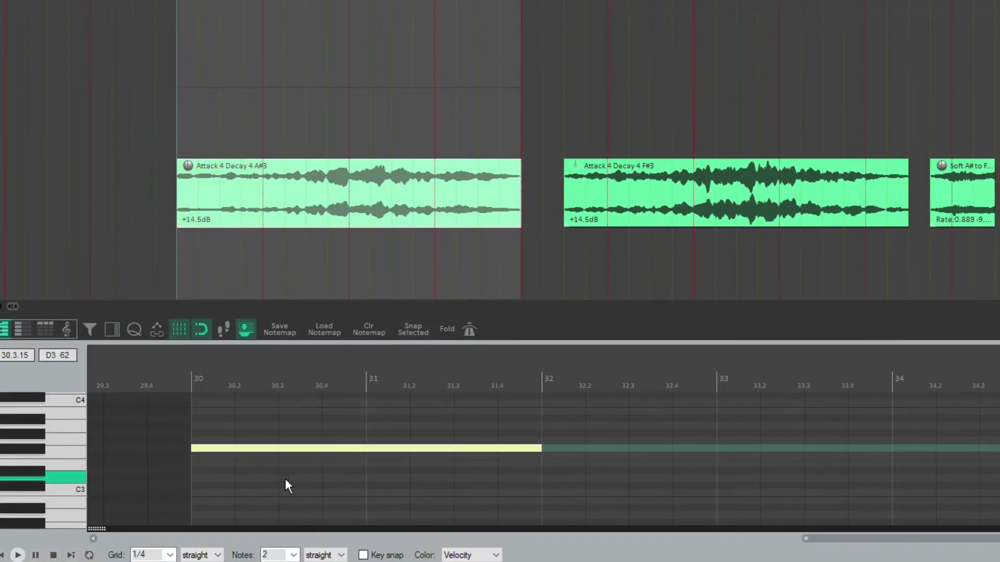
Play back the Attack 4 Decay 4 F#3 clip from its start
left_click(617, 174)
key("space")
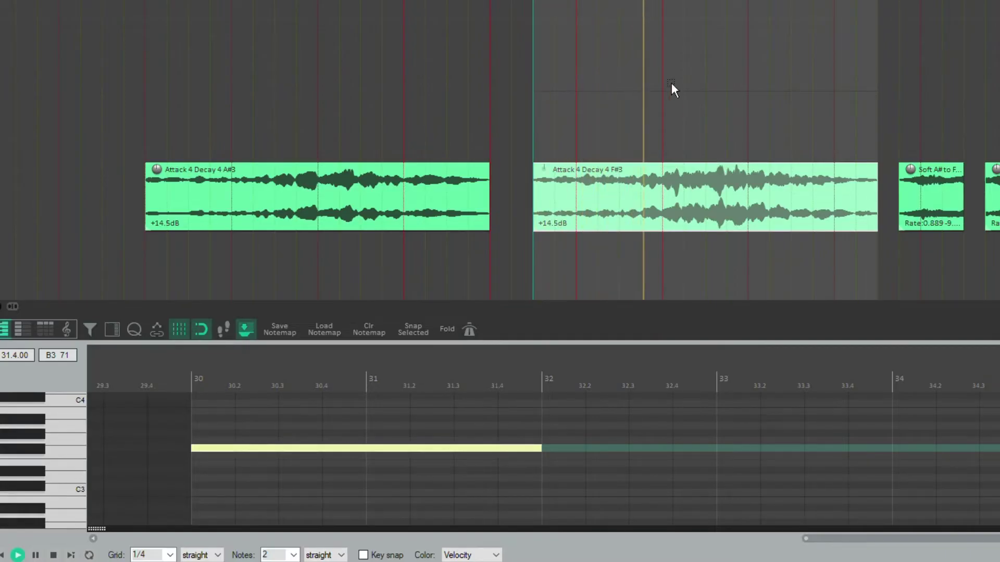
key("space")
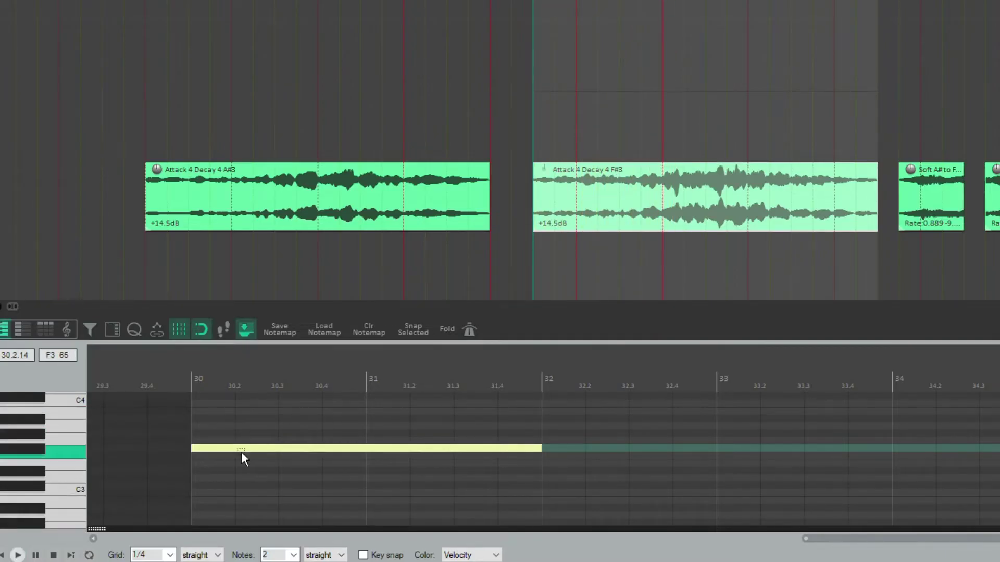
Lower the MIDI note to A2 and draw an overlapping F#3 note from 30.3 to about 32.4
key("Down")
key("Down")
key("Down")
key("Down")
key("Down")
key("Down")
key("Down")
key("Down")
key("Down")
key("Down")
key("Up")
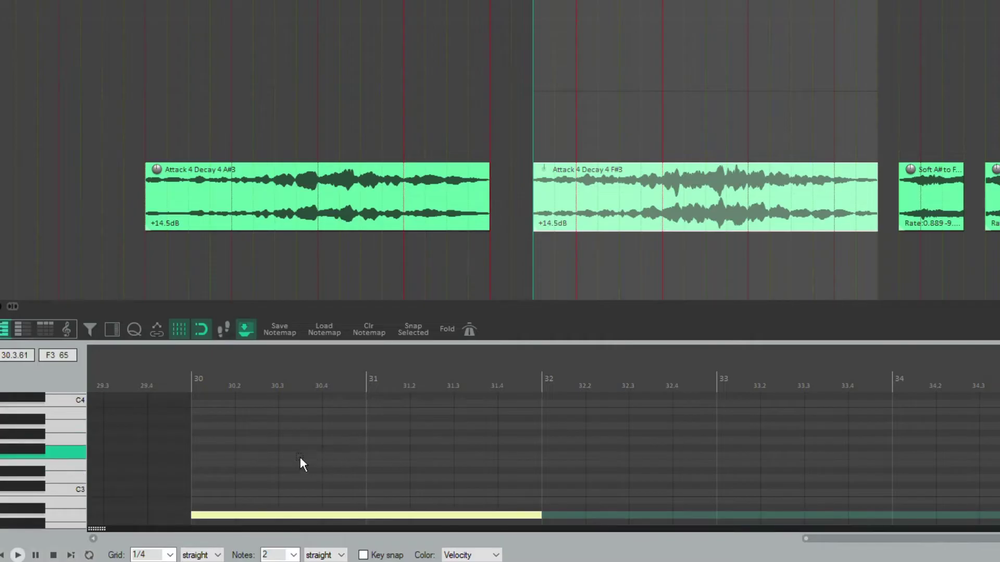
left_click_drag(280, 448, 671, 448)
Move the F#3 clip to the track above the A#3 clip, starting two beats after it, and play both
mouse_move(633, 204)
left_mouse_down()
mouse_move(504, 138)
mouse_move(280, 135)
mouse_move(301, 135)
left_mouse_up()
left_click(148, 119)
key("space")
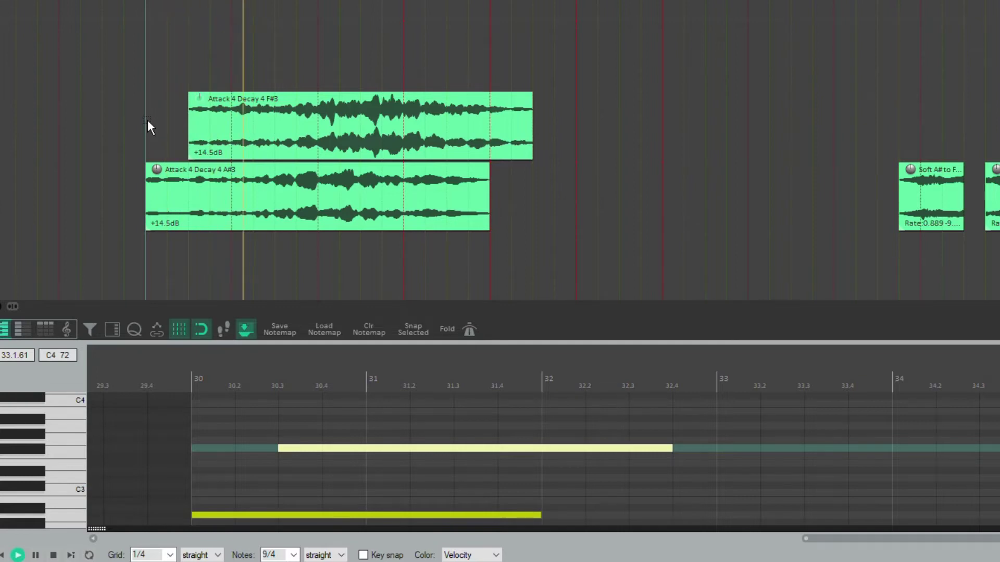
key("space")
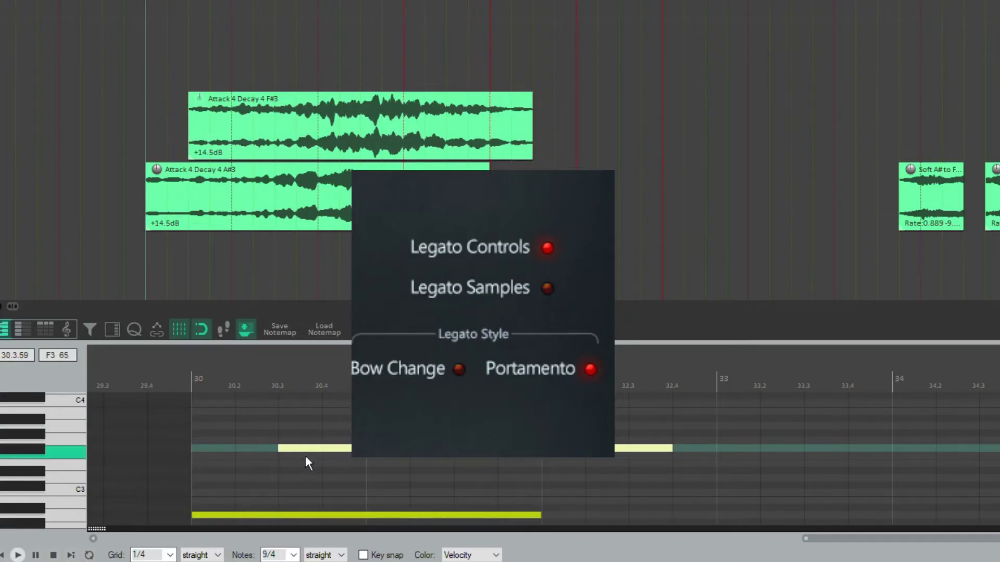
Align the F#3 clip's end with the A#3 clip's end and set its trimmed start about one and a half beats in
mouse_move(190, 127)
left_mouse_down()
mouse_move(148, 127)
mouse_move(188, 127)
left_mouse_up()
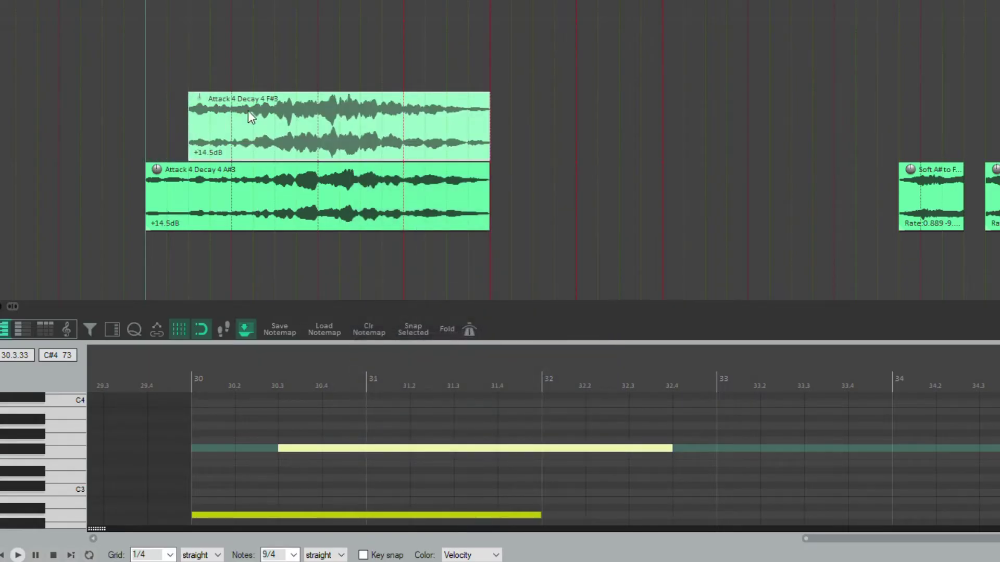
left_click_drag(240, 189, 270, 188)
key("space")
scroll(201, 136, "up", 4)
key("space")
left_click_drag(252, 118, 224, 118)
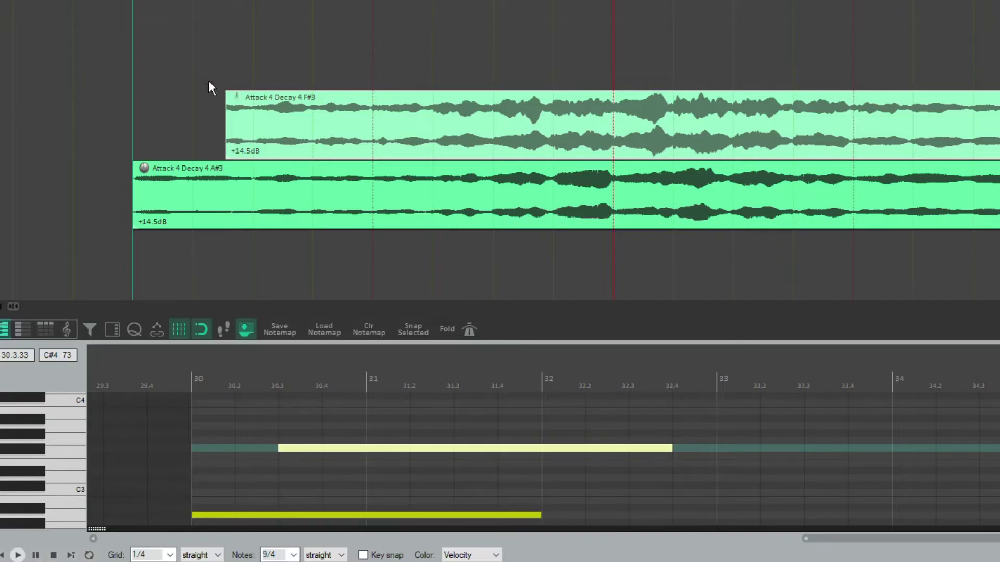
Move the F#3 clip up one track, leaving an empty track above the A#3 clip
left_click_drag(196, 52, 251, 51)
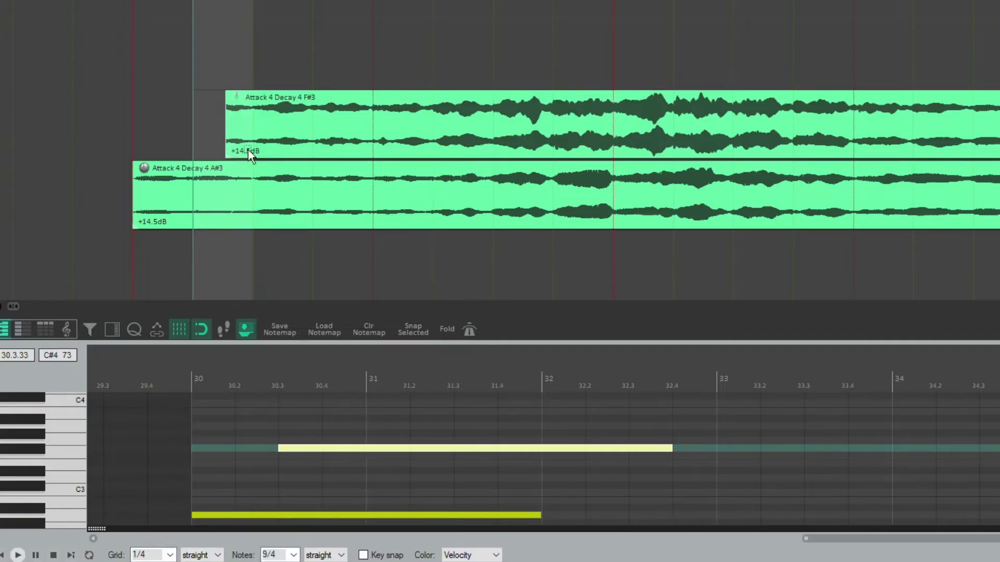
left_click_drag(225, 93, 273, 130)
left_click(139, 126, "alt")
scroll(268, 143, "down", 3)
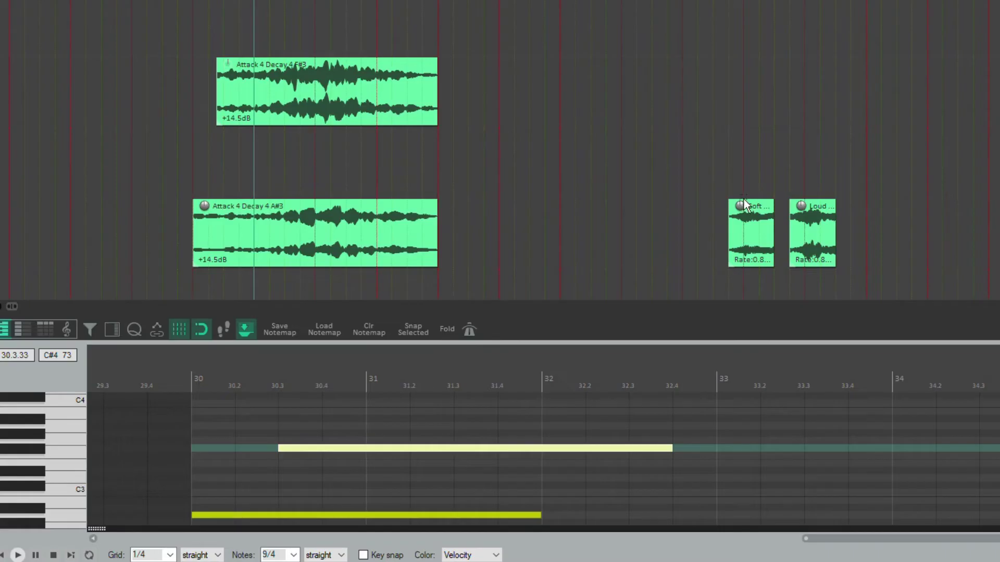
Place the Soft A# to F# shift clip on the empty middle track, starting one beat into the A#3 clip
left_click_drag(752, 226, 247, 154)
scroll(208, 192, "up", 3)
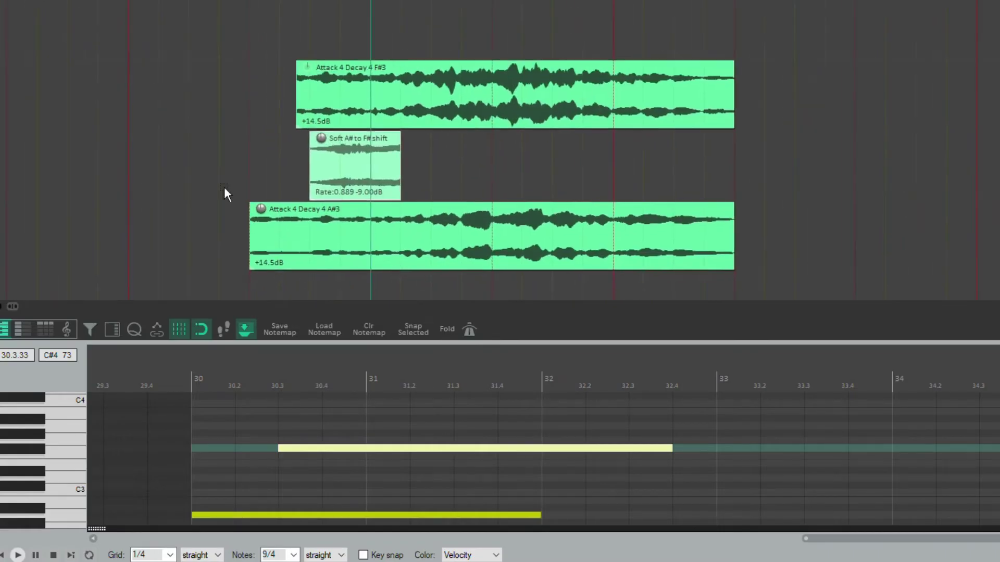
scroll(257, 166, "up", 3)
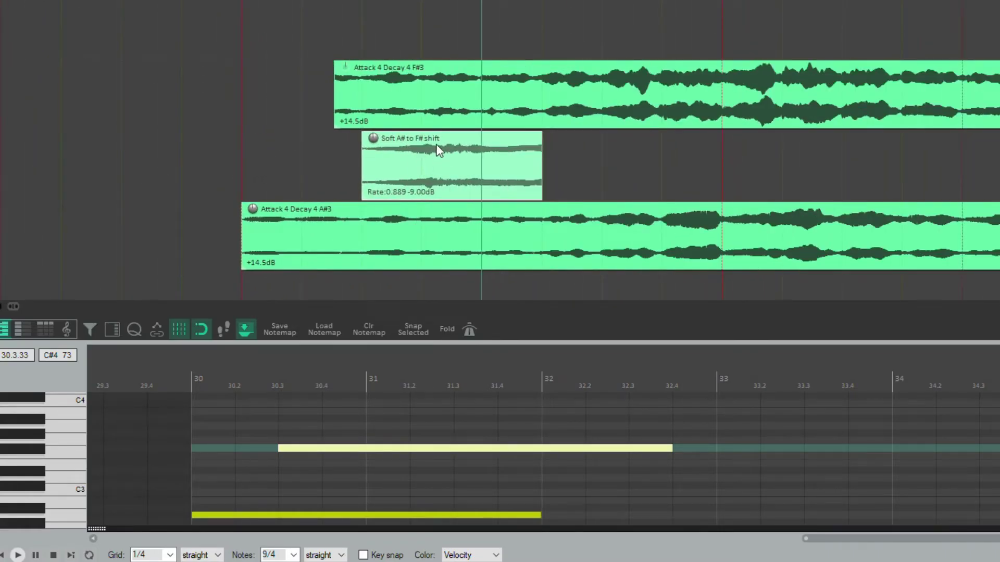
left_click_drag(433, 147, 305, 154)
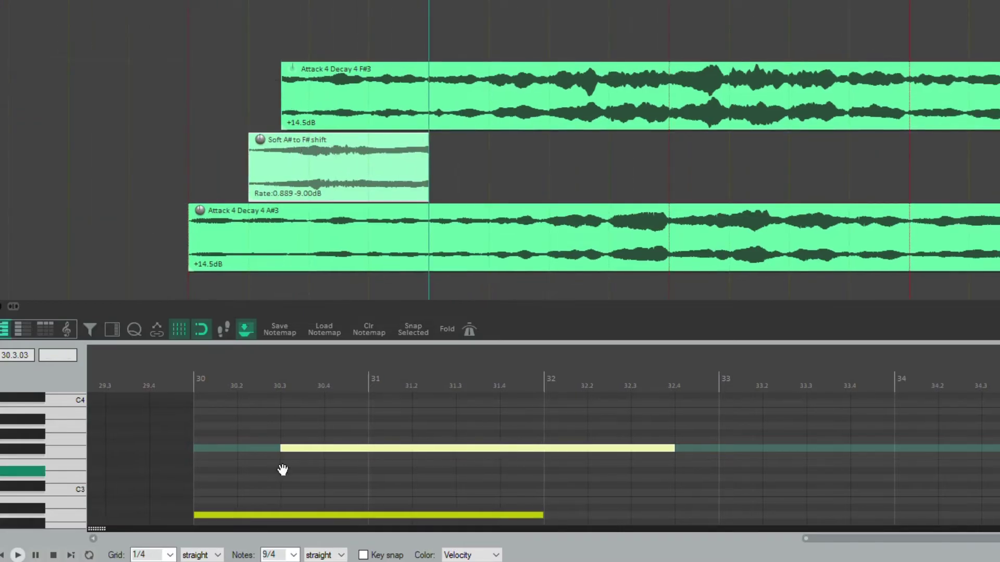
Extend the F#3 MIDI note's start earlier, to about halfway between 30.2 and 30.3
left_click_drag(281, 448, 259, 483)
left_click(283, 419)
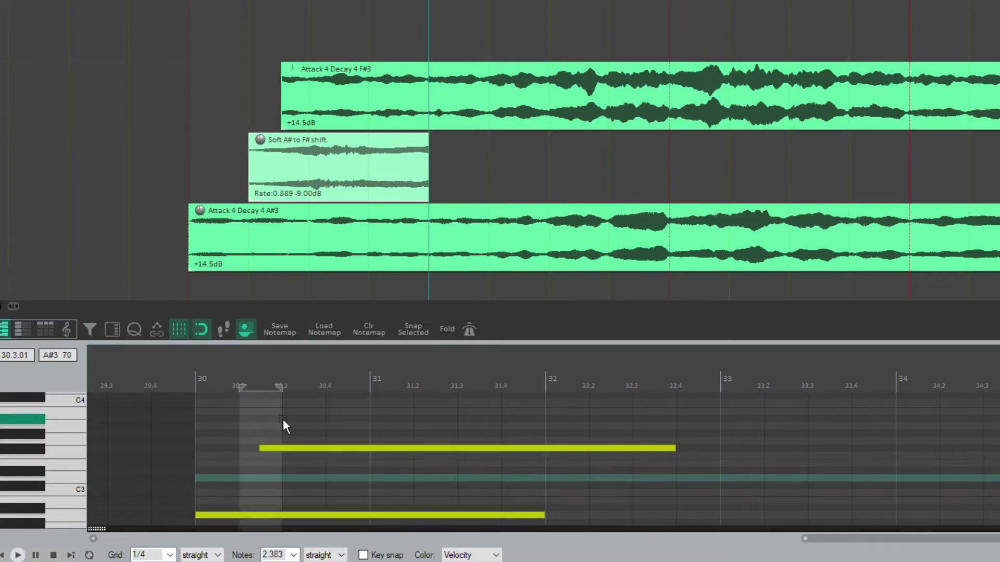
Trim the start of the Soft shift clip, give it a fade-in, and trim the F#3 clip to start two beats into the A#3 clip
left_click_drag(286, 167, 324, 177)
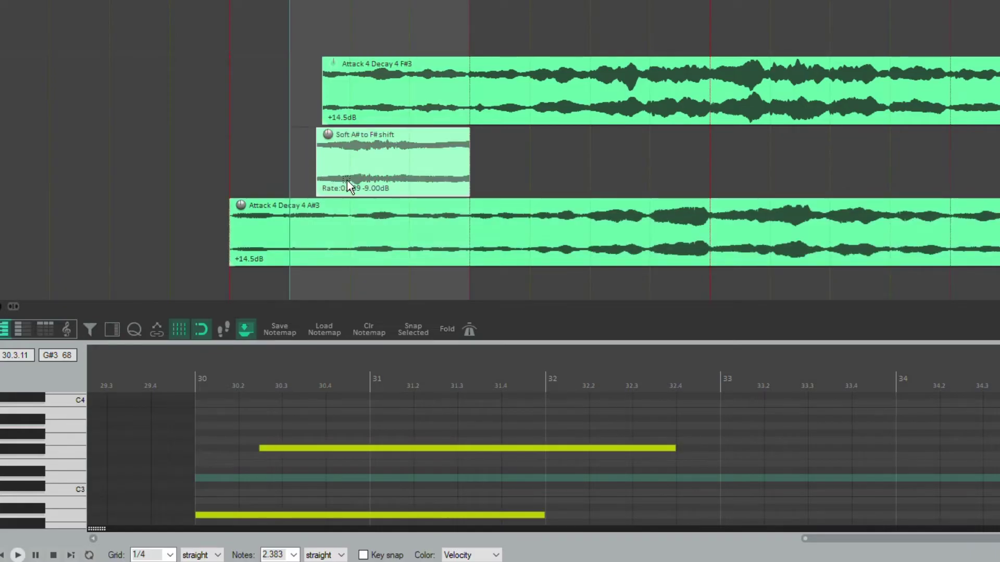
left_click_drag(319, 134, 313, 160)
left_click_drag(323, 91, 348, 93)
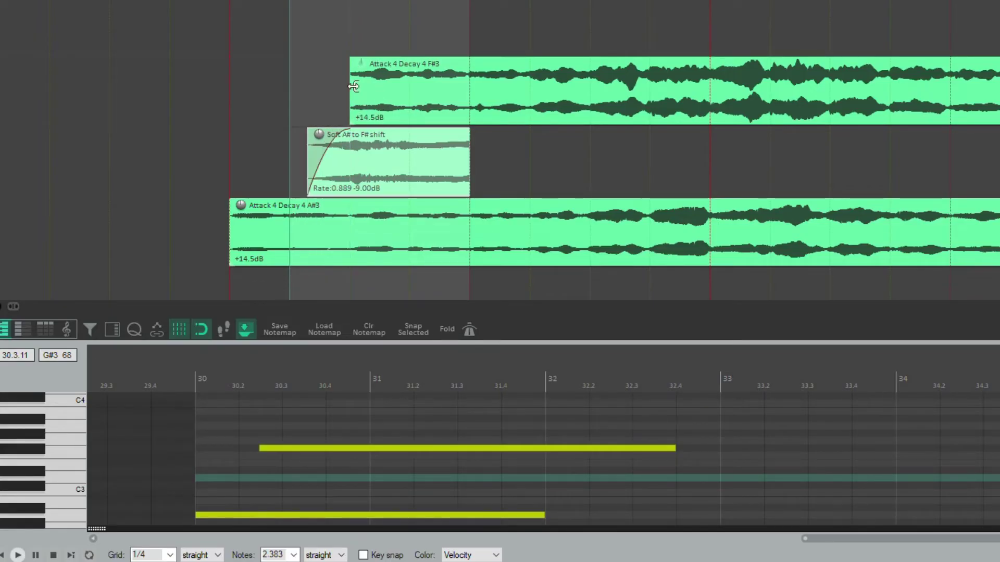
left_click(378, 81)
left_click_drag(378, 79, 584, 78)
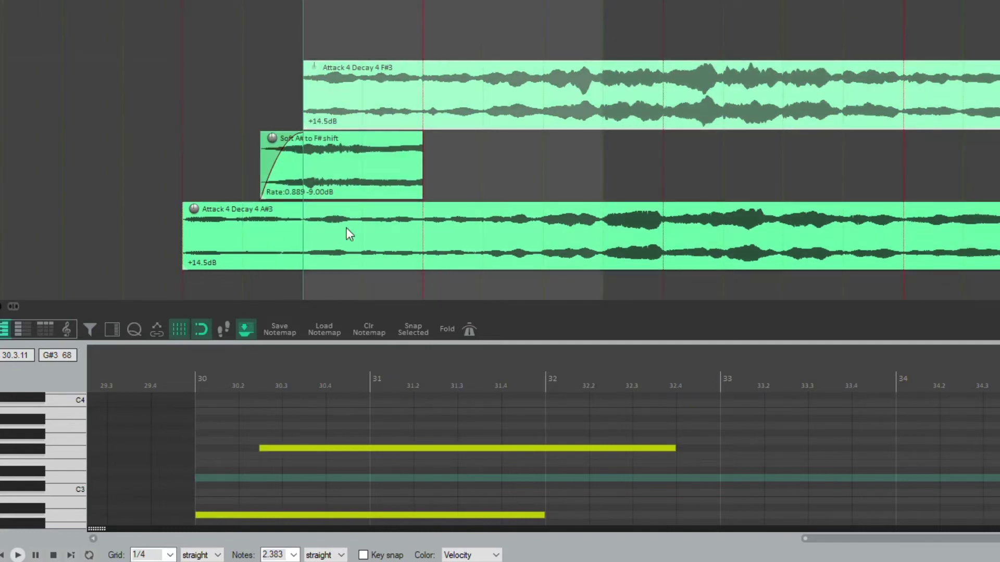
Shorten the Soft shift clip with a fade-out, add a short fade-in to the F#3 clip, and play back the transition
left_click_drag(417, 170, 316, 159)
left_click_drag(304, 64, 313, 80)
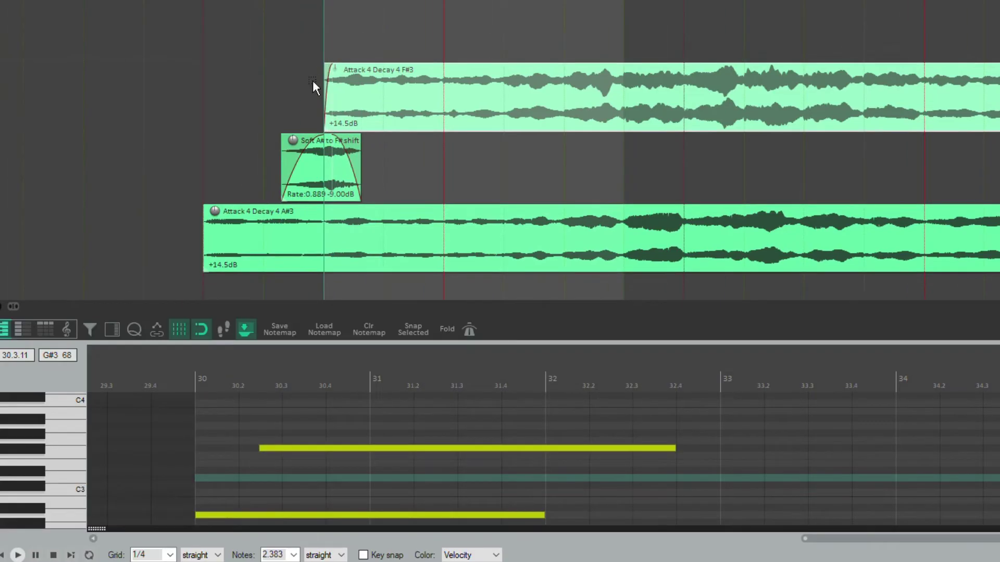
left_click(186, 151)
key("space")
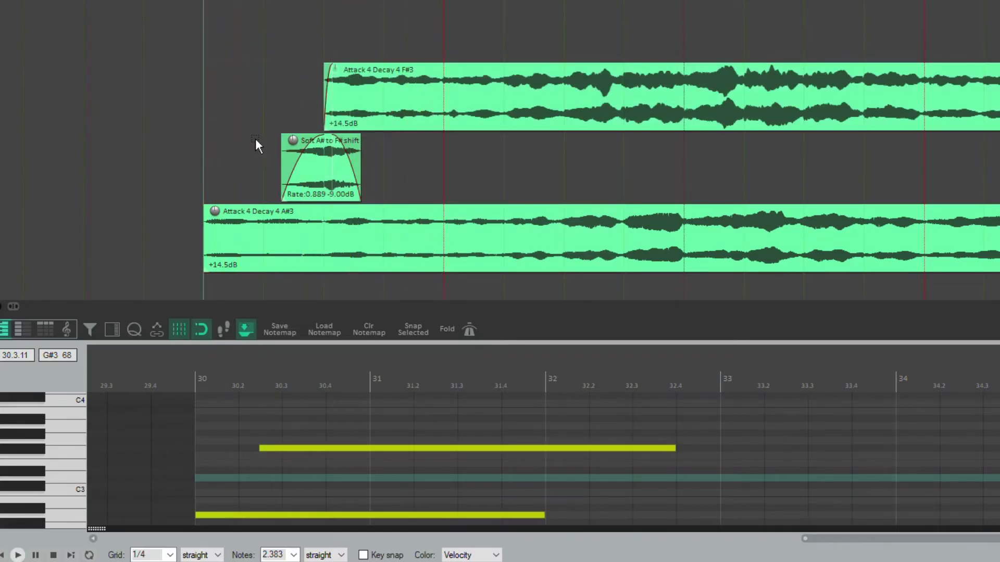
key("space")
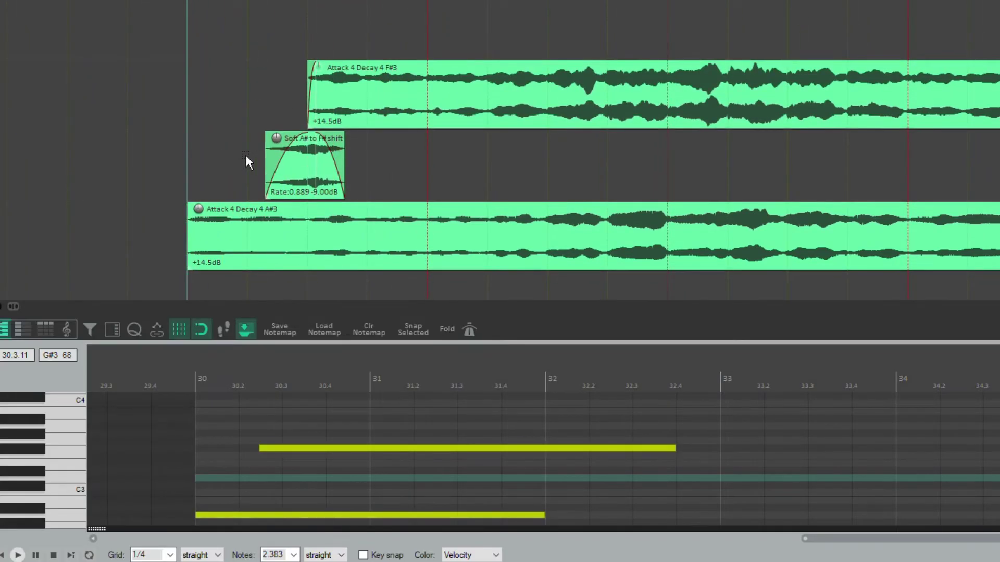
Raise the Soft A# to F# shift clip's volume to -7.30 dB
left_click_drag(239, 155, 369, 160)
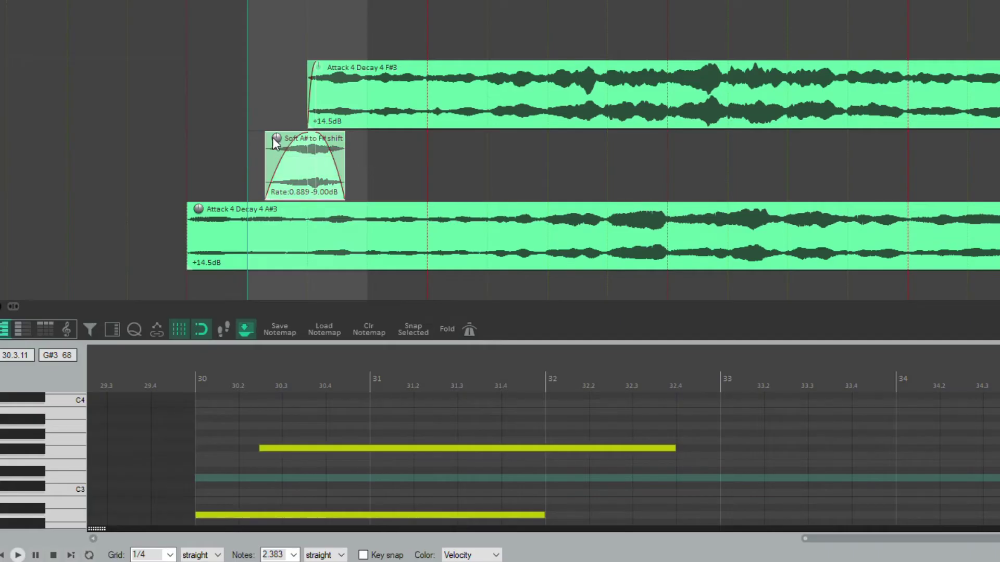
left_click_drag(276, 139, 276, 127)
left_click(307, 151)
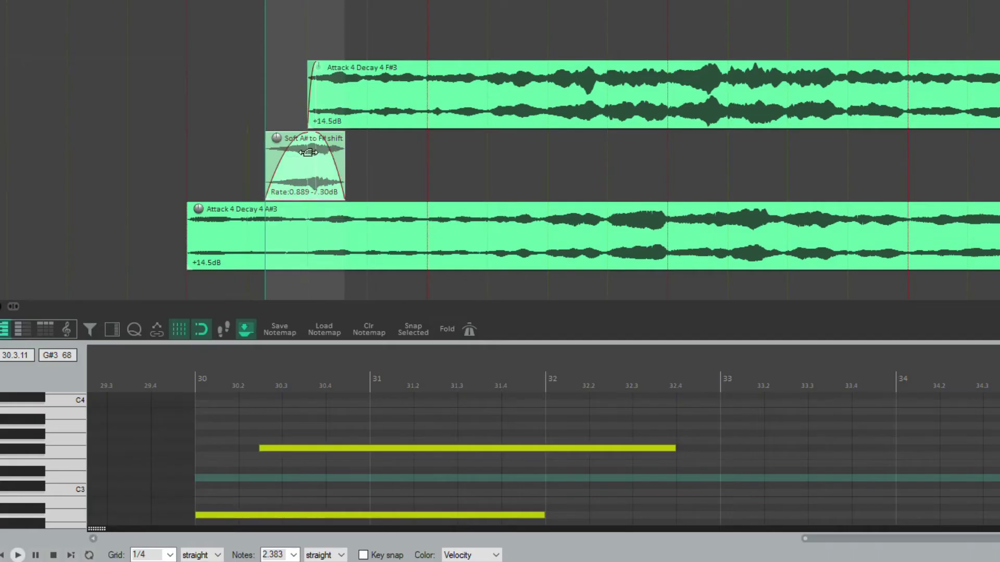
Reposition the Soft shift clip at the A#3 clip's start without a fade-in and lower its volume to -12.3 dB
left_click_drag(293, 144, 249, 149)
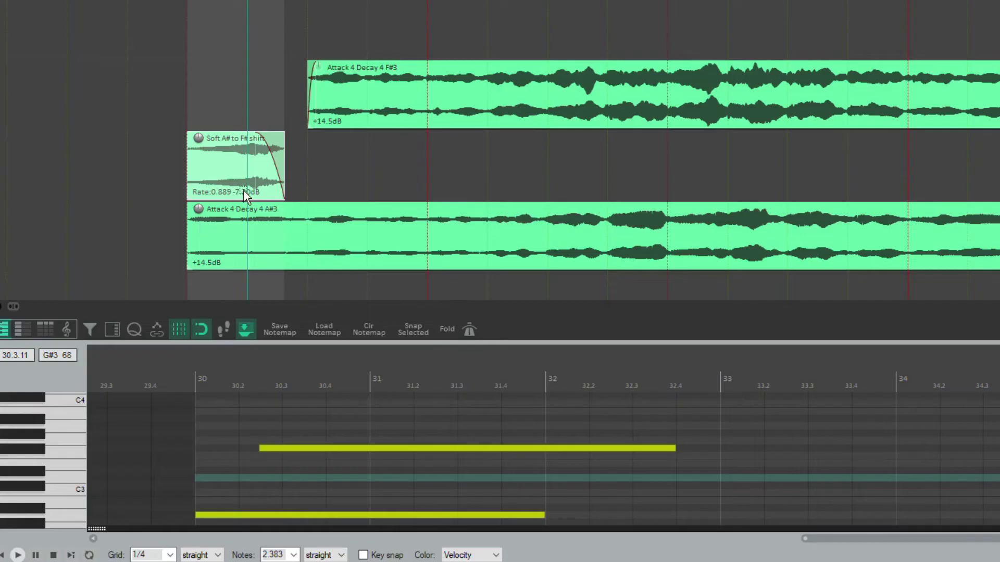
left_click_drag(203, 249, 361, 245)
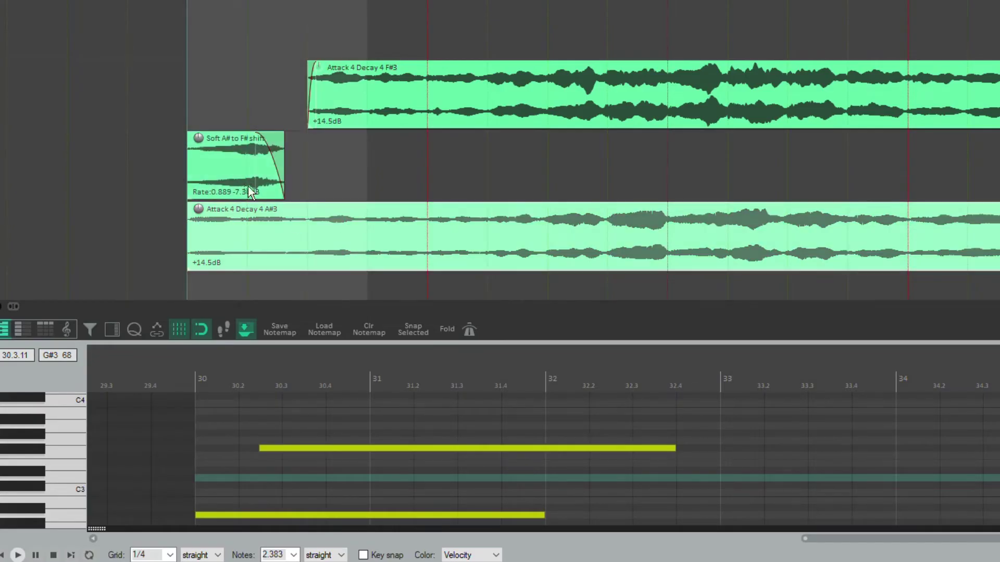
left_click(222, 147)
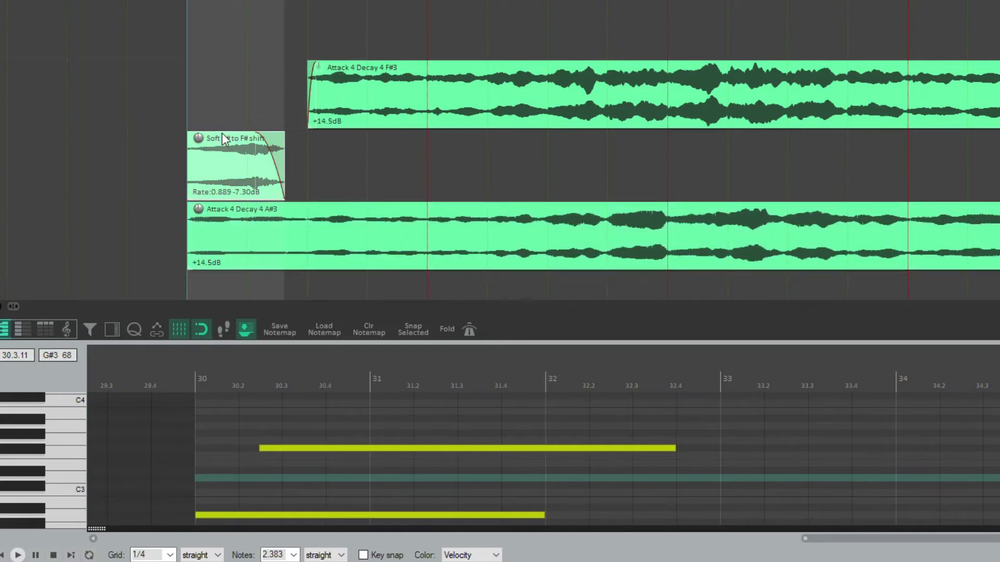
left_click_drag(204, 134, 229, 159)
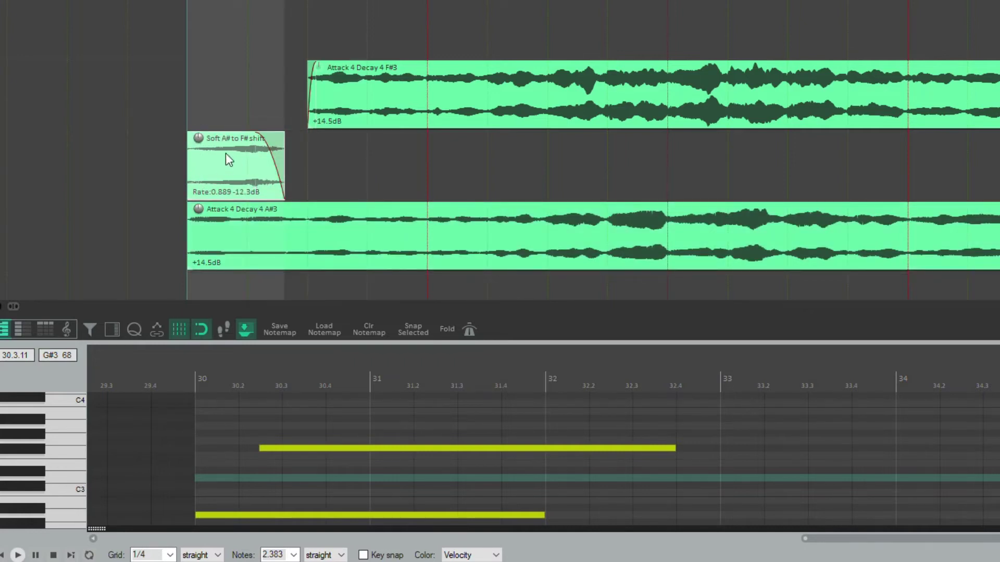
Move the Soft shift clip to three beats into the A#3 clip and raise its volume to -6.30 dB
left_click_drag(424, 76, 443, 103)
left_click(241, 151)
left_click_drag(241, 151, 239, 125)
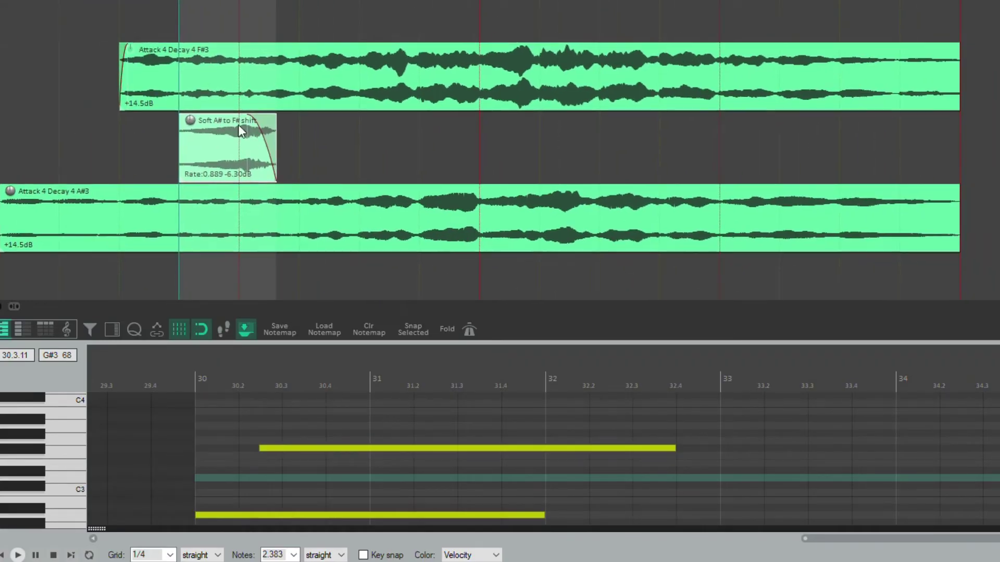
Delete the Soft shift clip and split the A#3 clip at one bar and three bars from its start
key("Delete")
left_click_drag(247, 224, 709, 232)
left_click_drag(411, 172, 459, 164)
key("shift+s")
left_click_drag(593, 232, 370, 221)
Copy the Loud A# to F# shift clip onto the middle track, starting at the A#3 clip's first split
scroll(370, 222, "down", 4)
left_click_drag(792, 170, 225, 140)
scroll(225, 139, "up", 5)
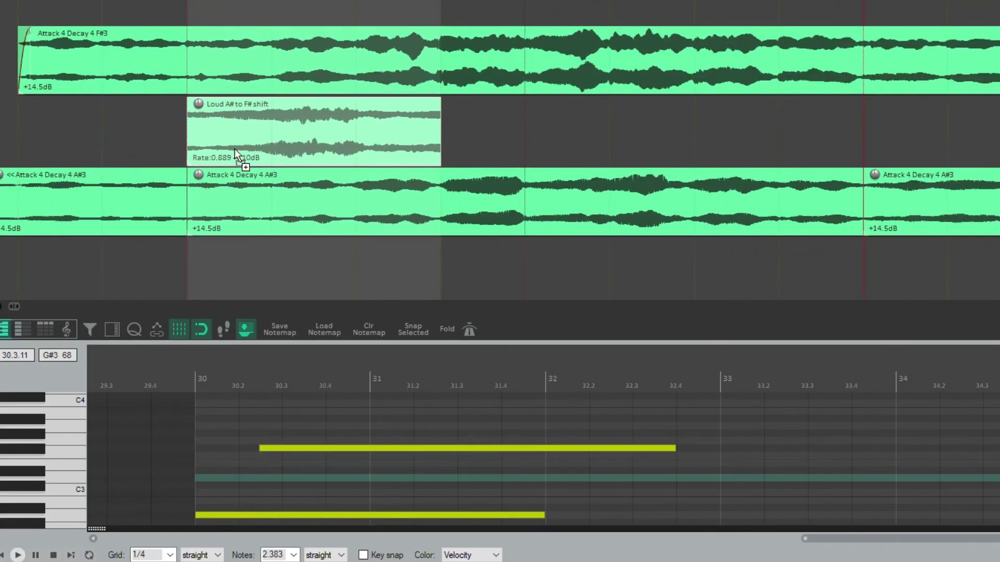
scroll(281, 148, "up", 1)
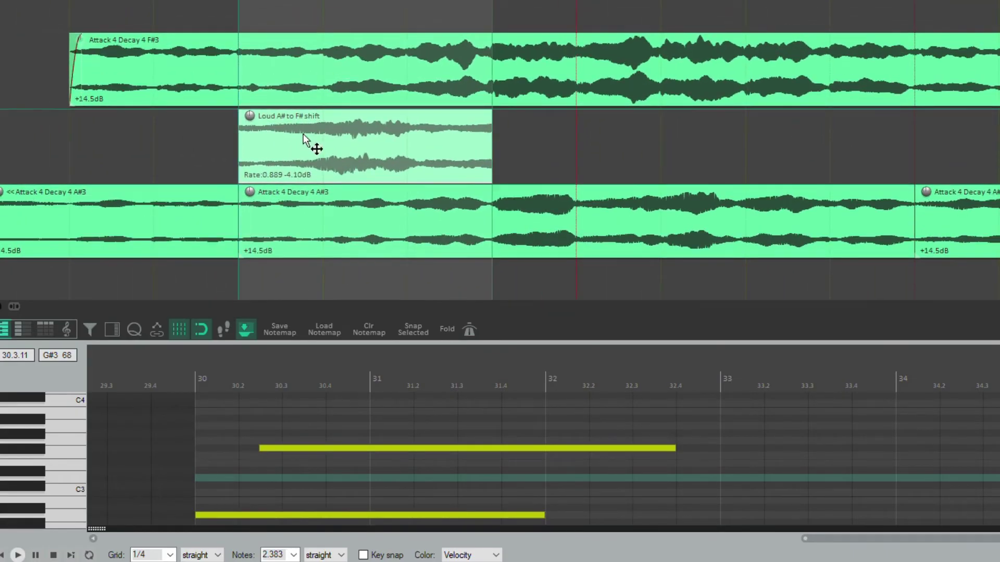
left_click_drag(314, 147, 374, 139)
Play back the A3 and D3 notes together in the MIDI editor
scroll(379, 139, "down", 3)
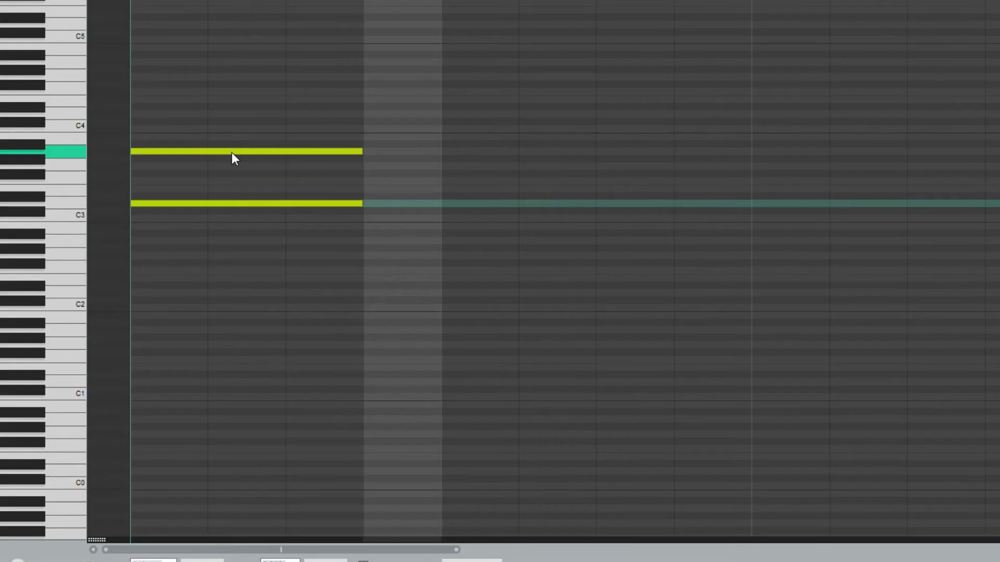
scroll(232, 152, "down", 2)
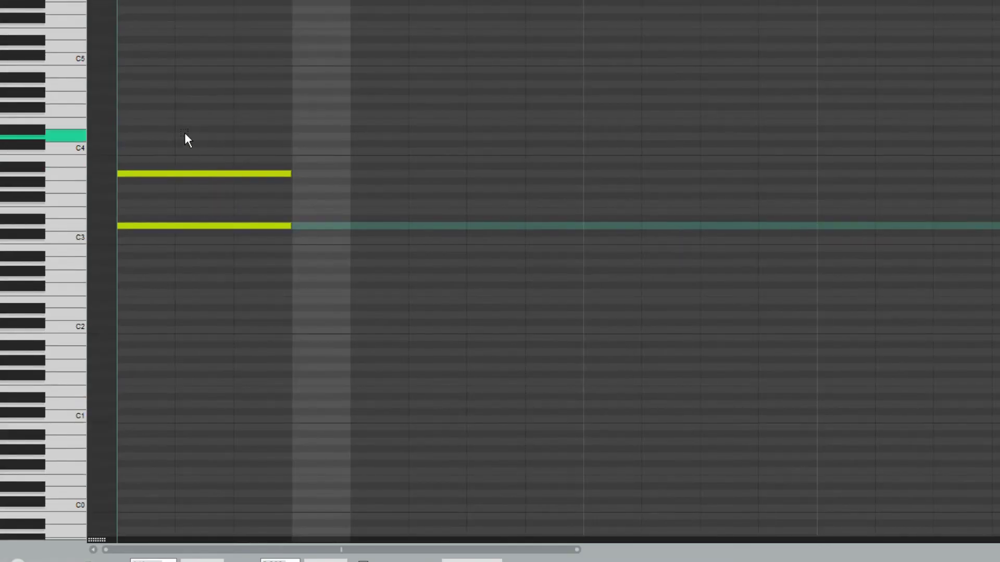
key("space")
key("space")
Draw a five-beat F3 note starting one beat after A3 and D3, nudge its start slightly later, and play it back
left_click_drag(183, 205, 468, 207)
scroll(189, 225, "up", 3)
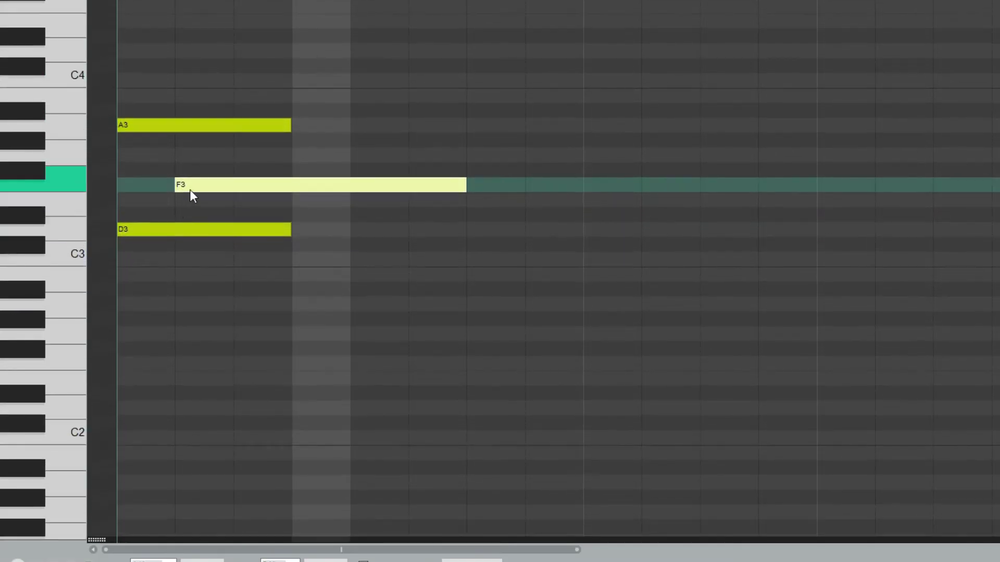
left_click_drag(176, 185, 181, 185)
key("space")
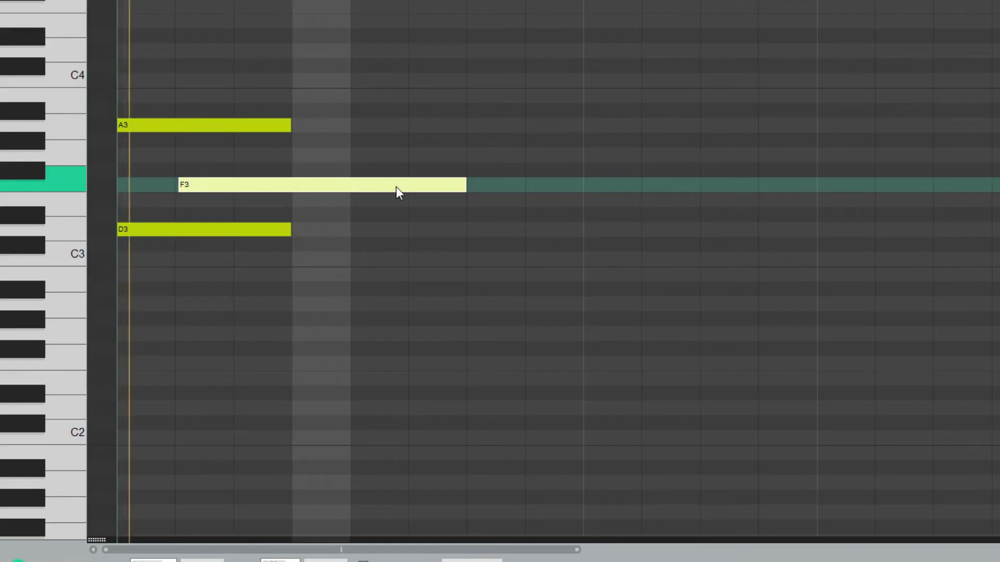
key("space")
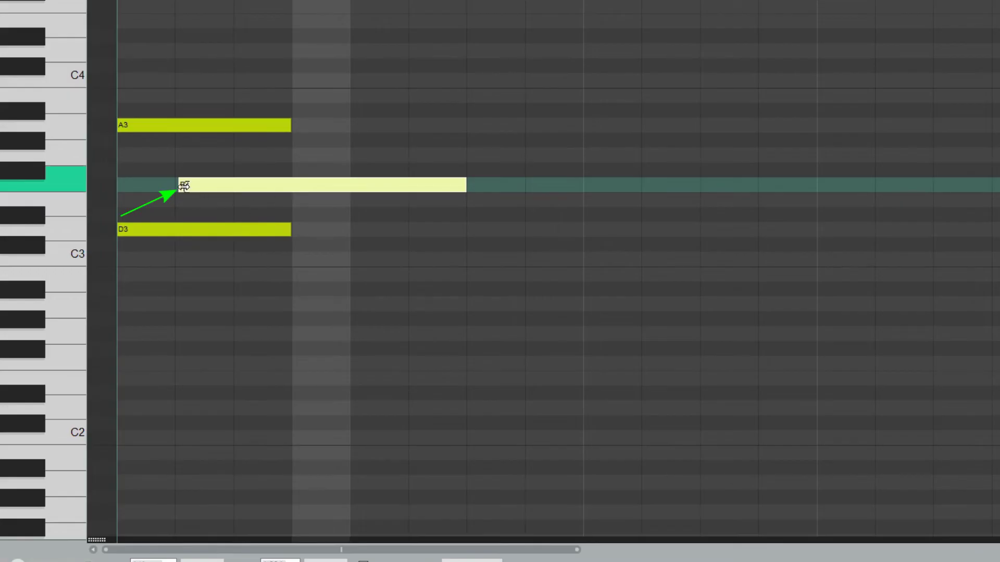
Raise the F3 note one semitone to F#3
key("Up")
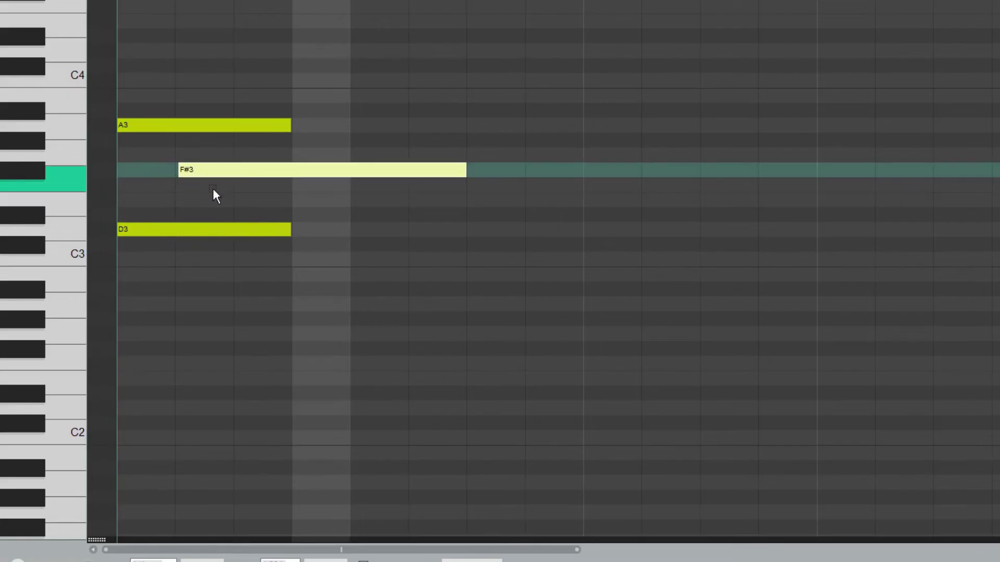
Play back the overlapping A3, D3 and F#3 notes and raise the F#3 note one semitone to G3
key("space")
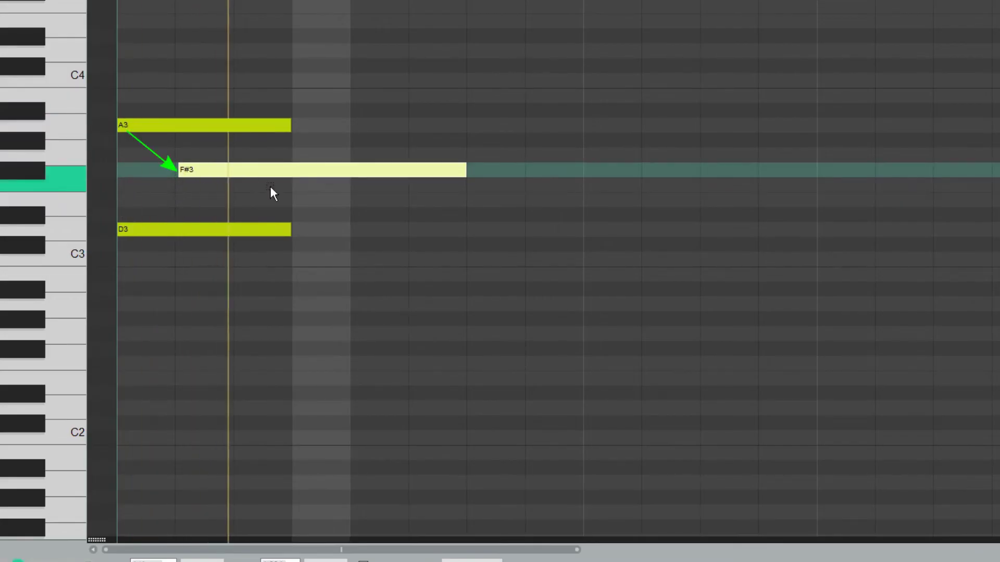
key("space")
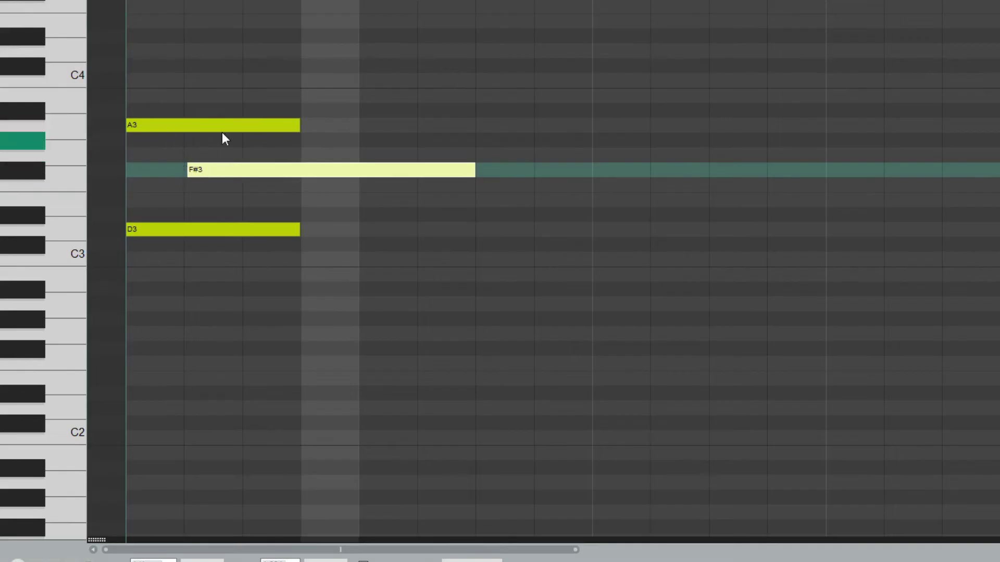
key("Up")
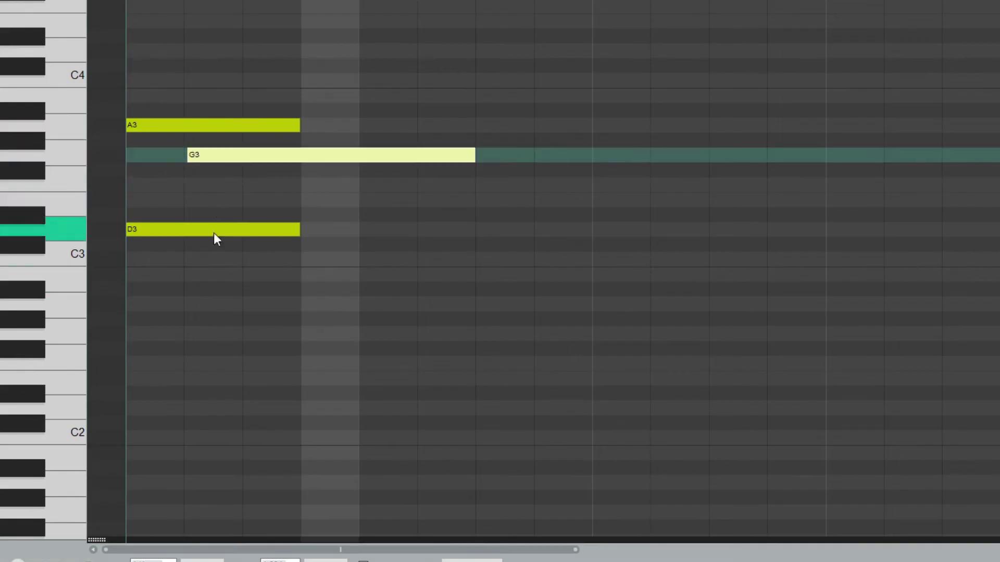
Try an E3 note below G3 with the same start and length, play the notes back, and remove it
key("ctrl+Down")
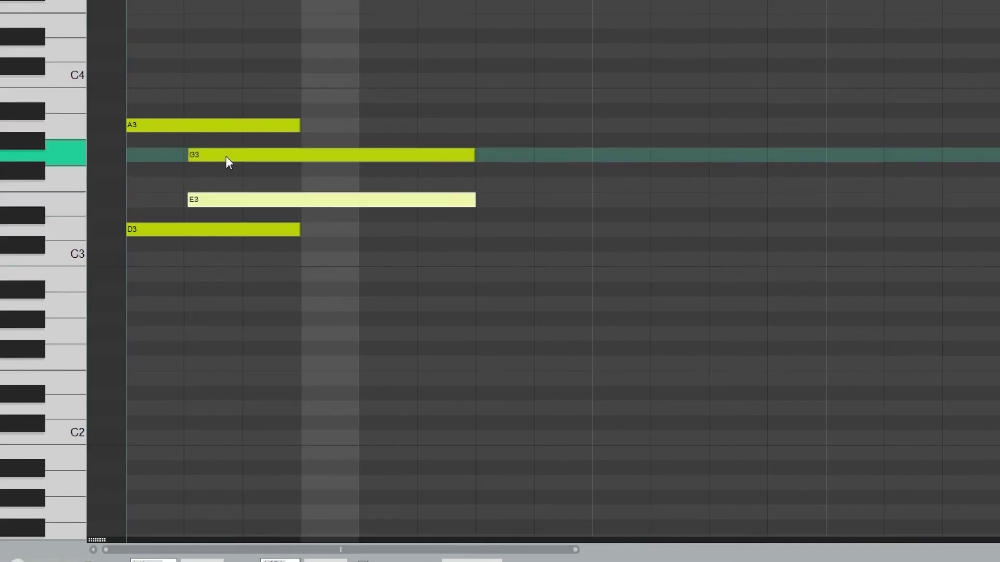
key("space")
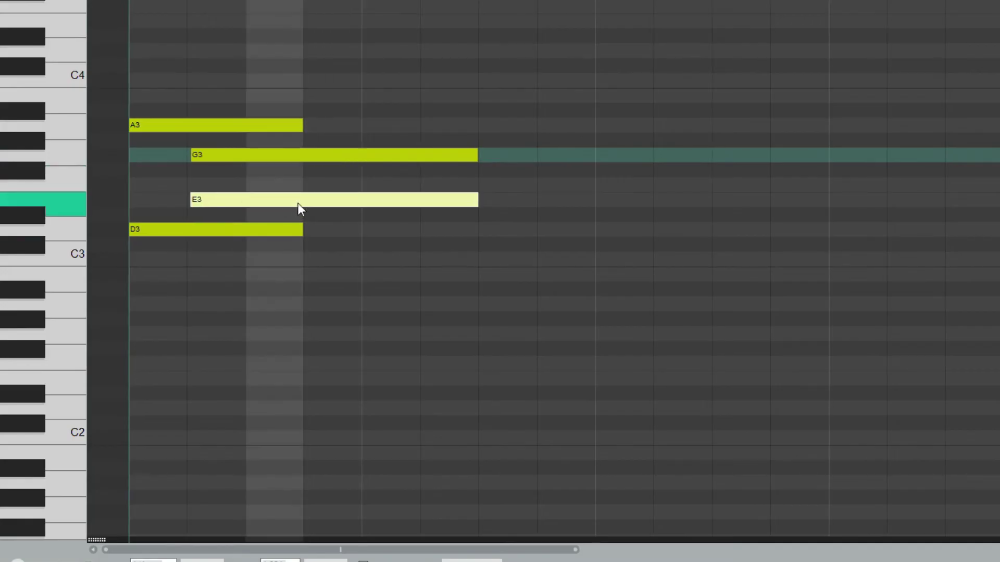
double_click(297, 203)
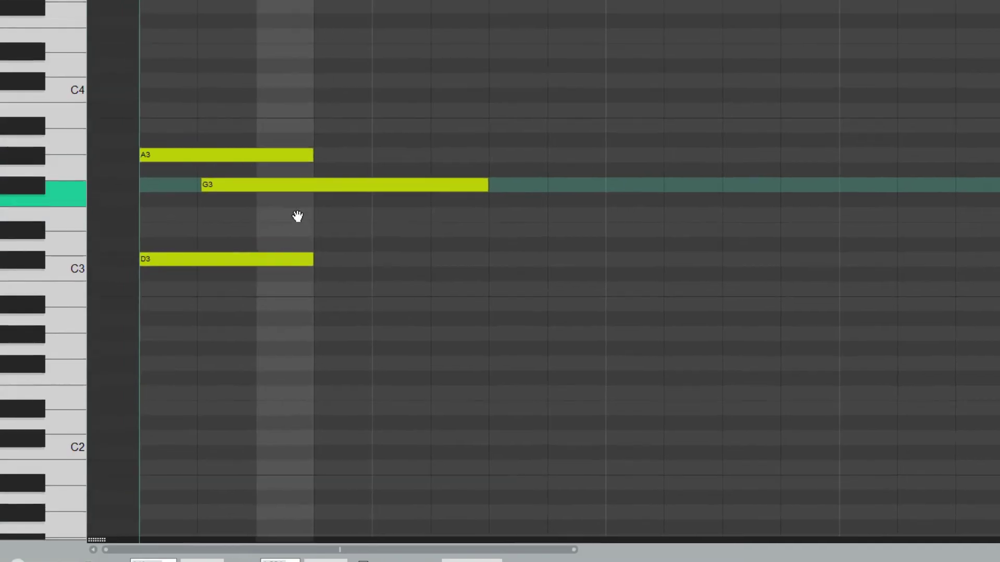
Draw a D4 note about seven beats long starting one beat after A3, and trim its start to nearly align with G3
double_click(208, 80)
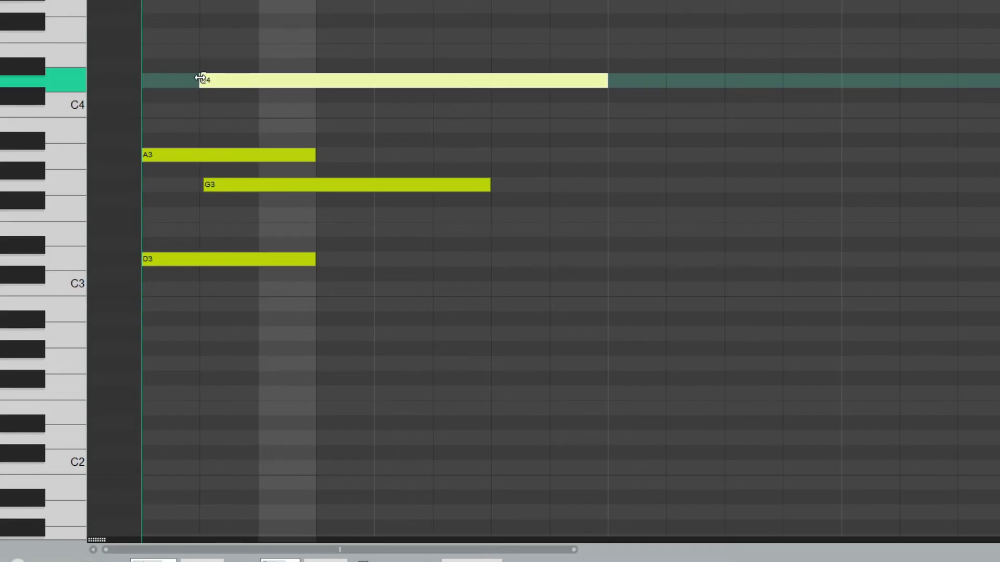
left_click_drag(210, 79, 216, 79)
left_click_drag(168, 119, 114, 422)
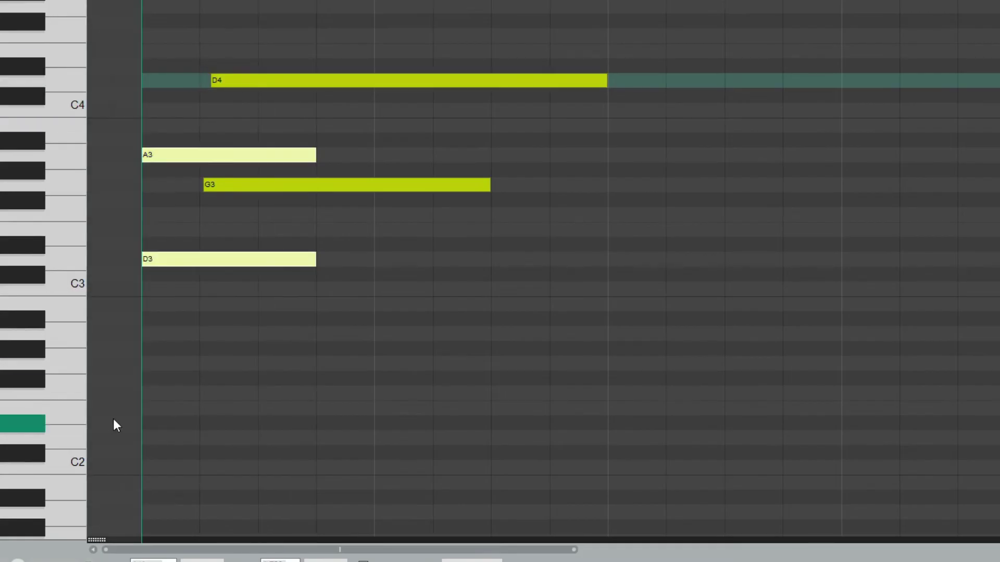
scroll(203, 151, "up", 1)
left_click_drag(215, 95, 209, 96)
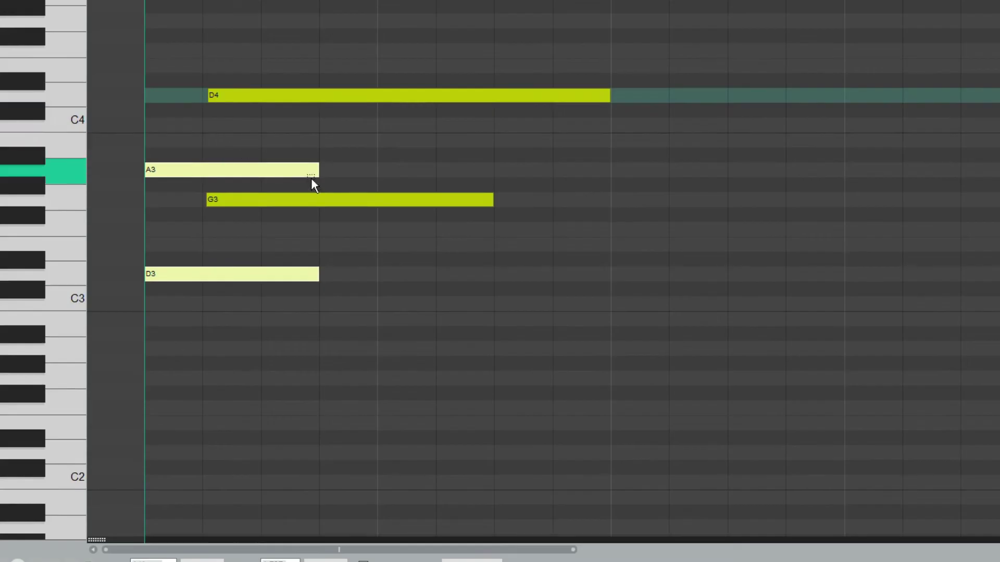
Select the G3, A3 and D3 notes in turn to compare their possible legato transitions towards G3 and D4
left_click(254, 200)
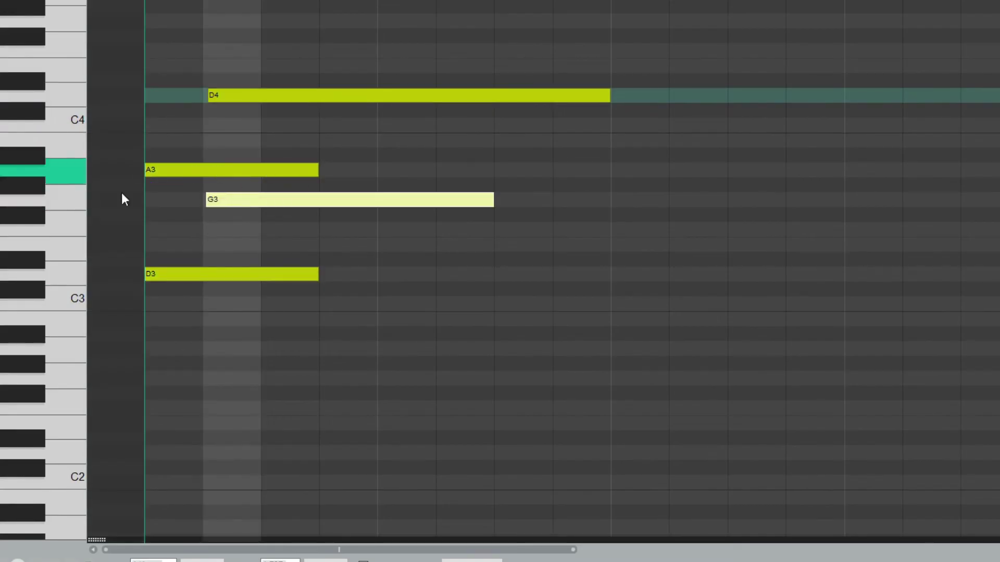
left_click(157, 172)
left_click(324, 95)
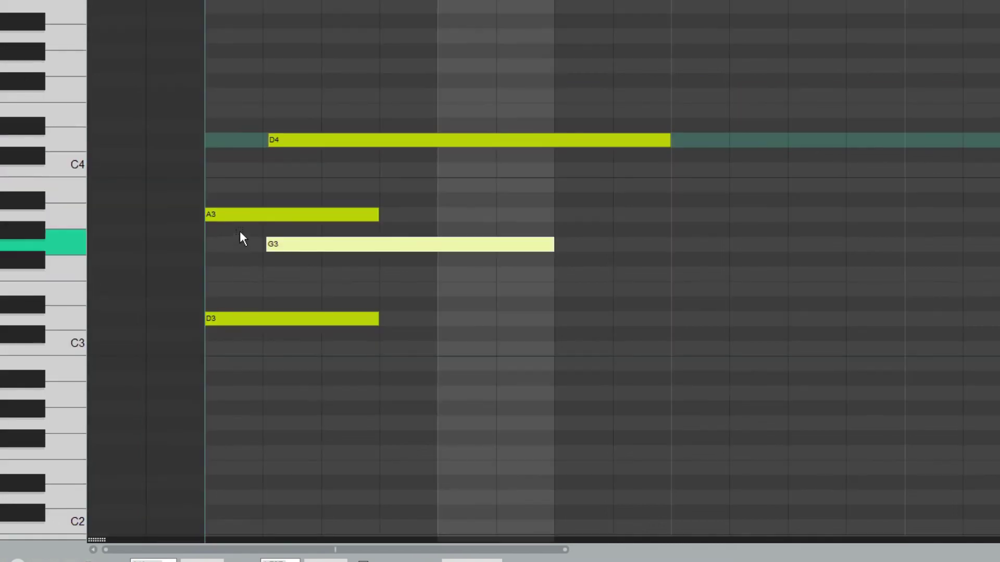
left_click(261, 215)
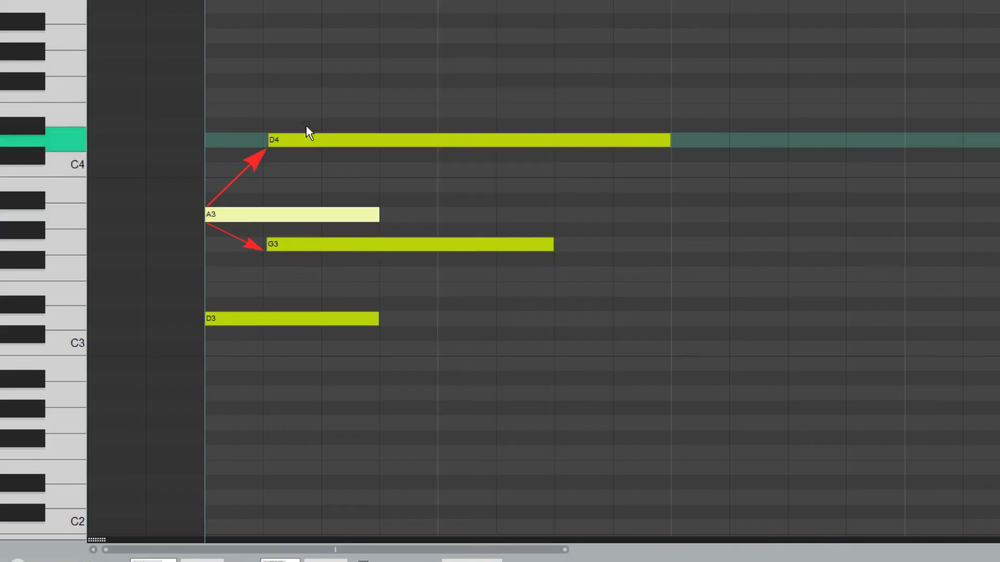
left_click(238, 318)
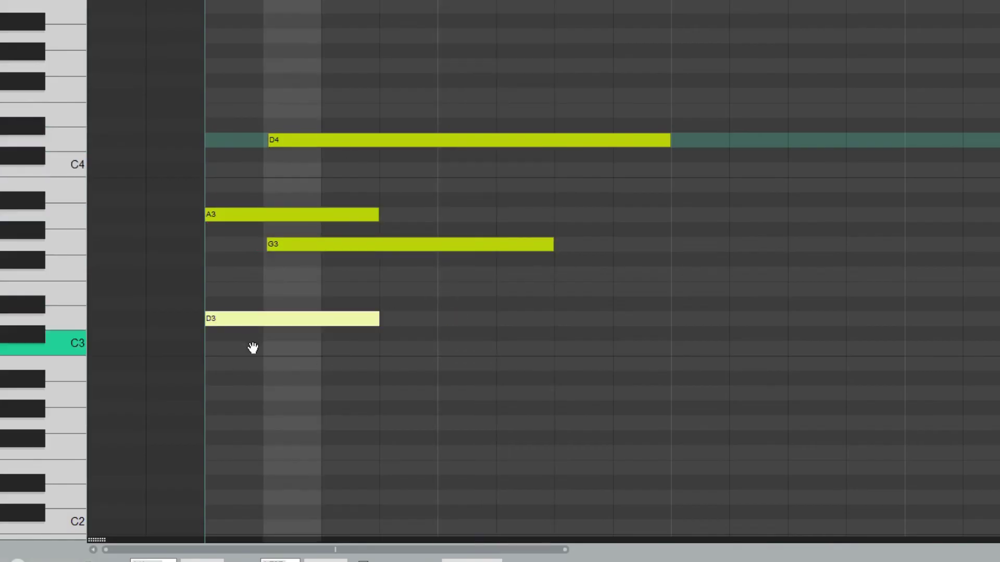
Add an A#3 note between G#3 and C4, matching their start and length
scroll(271, 315, "right", 1)
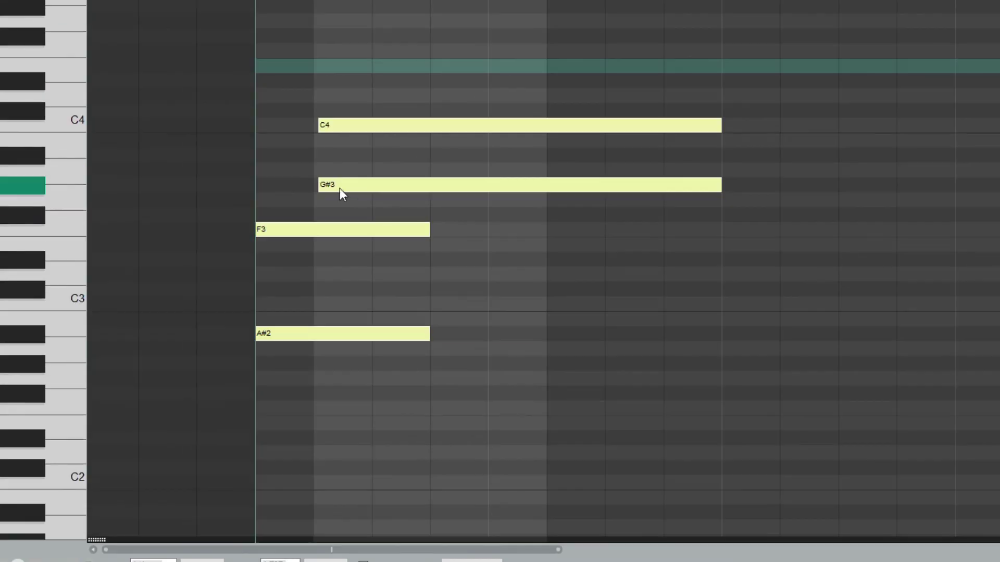
left_click(328, 183)
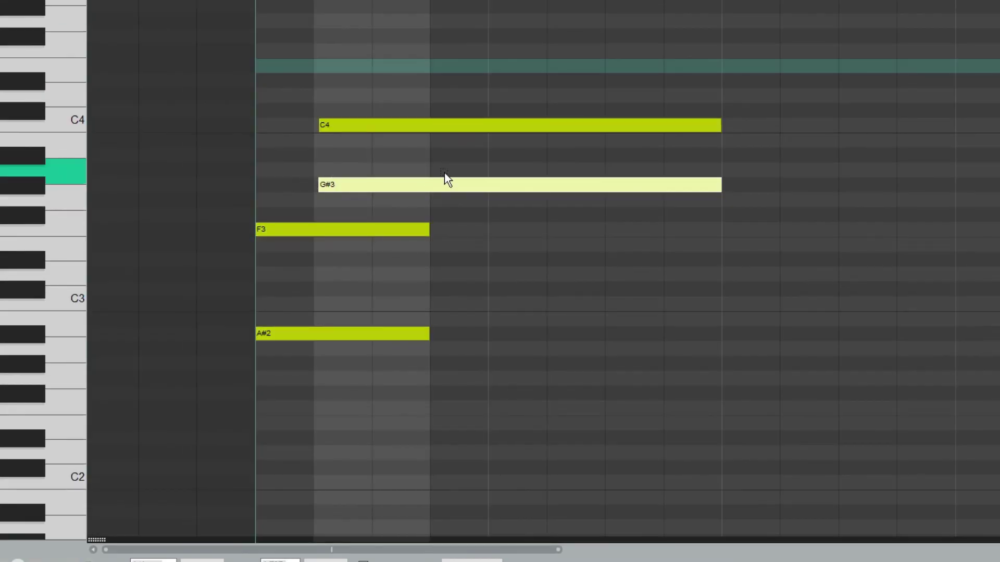
left_click_drag(445, 173, 445, 172)
Trace the transitions from F3 and A#2 to the three upper notes by selecting them in turn, and play the notes back
left_click_drag(269, 198, 296, 434)
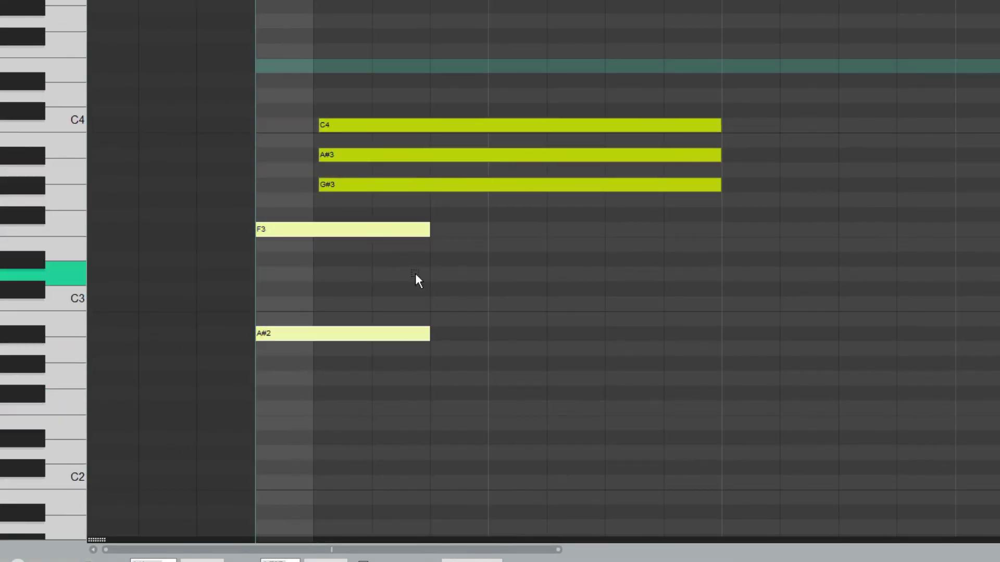
left_click(272, 229)
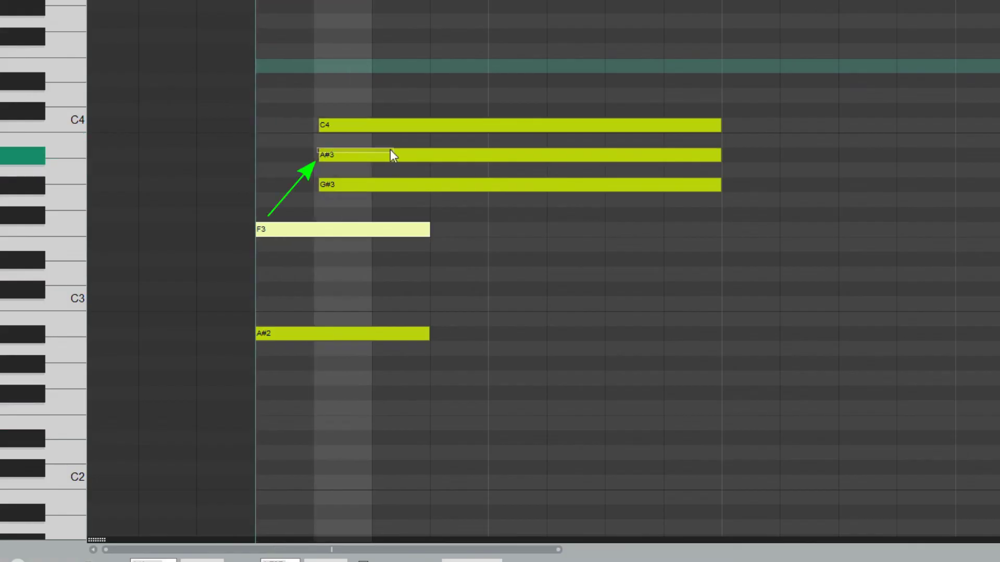
left_click(492, 125)
left_click(287, 333)
left_click(396, 185)
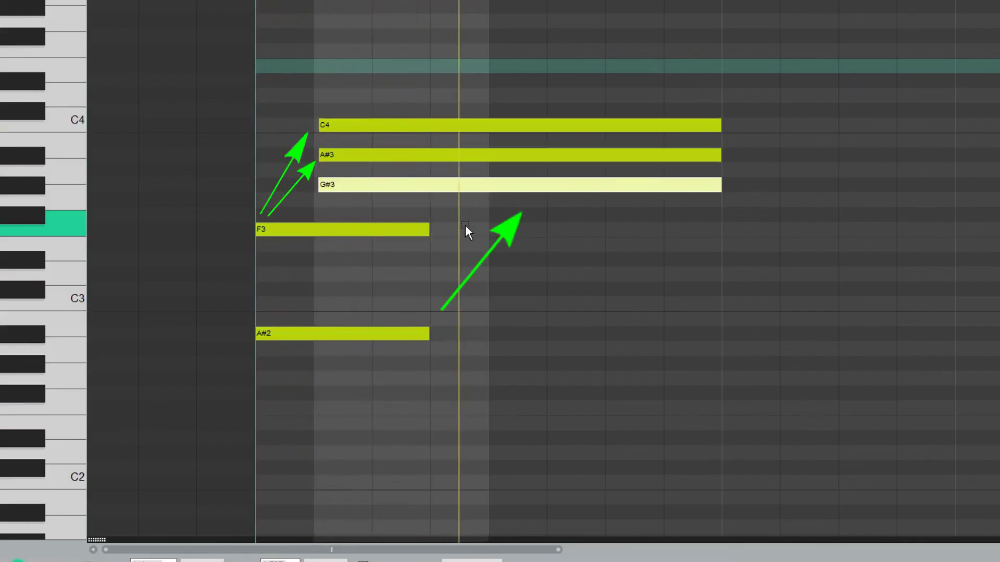
key("space")
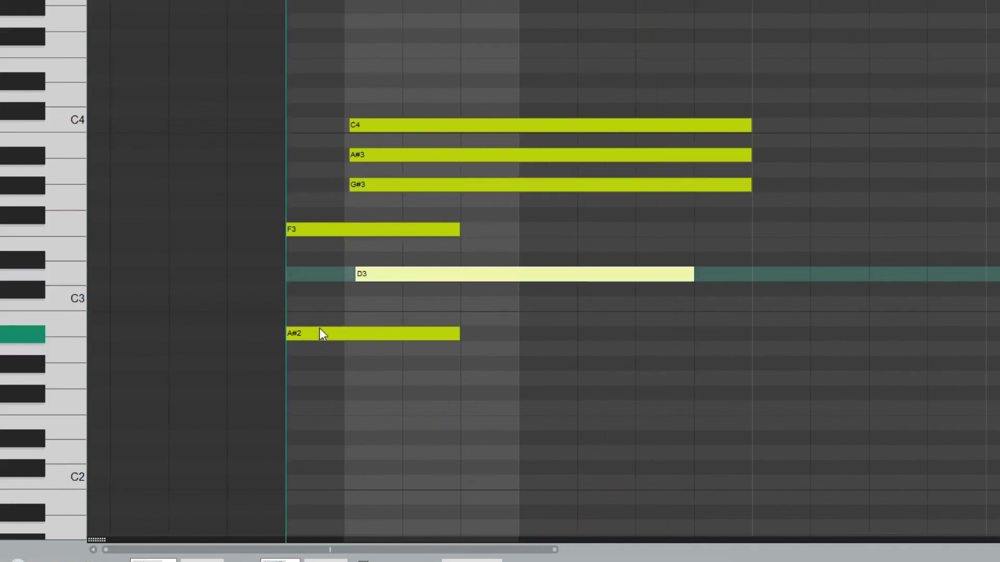
Examine how F3 and A#2 lead into D3 and the G#3, A#3 and C4 group, and play the notes back
left_click_drag(302, 212, 304, 472)
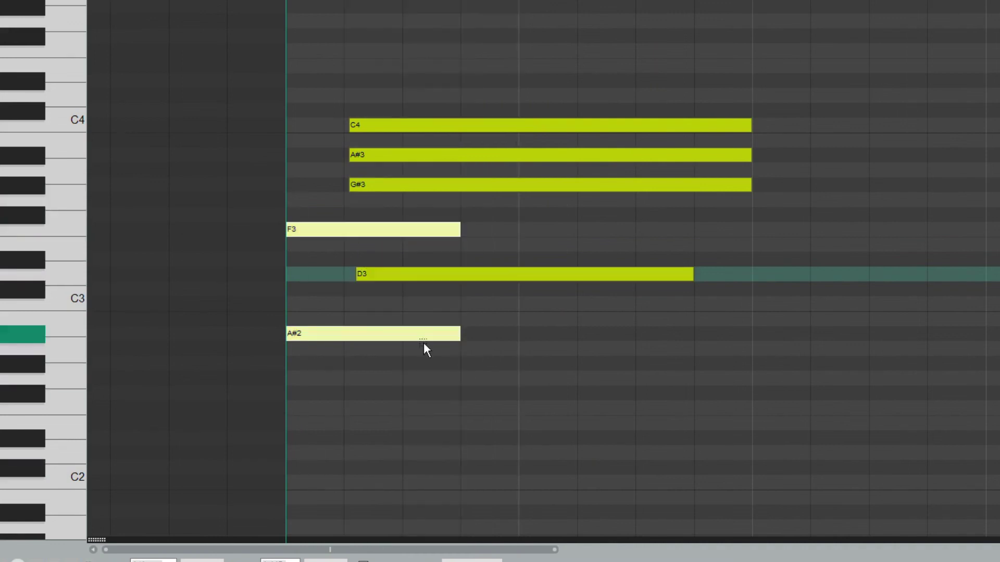
left_click(364, 272)
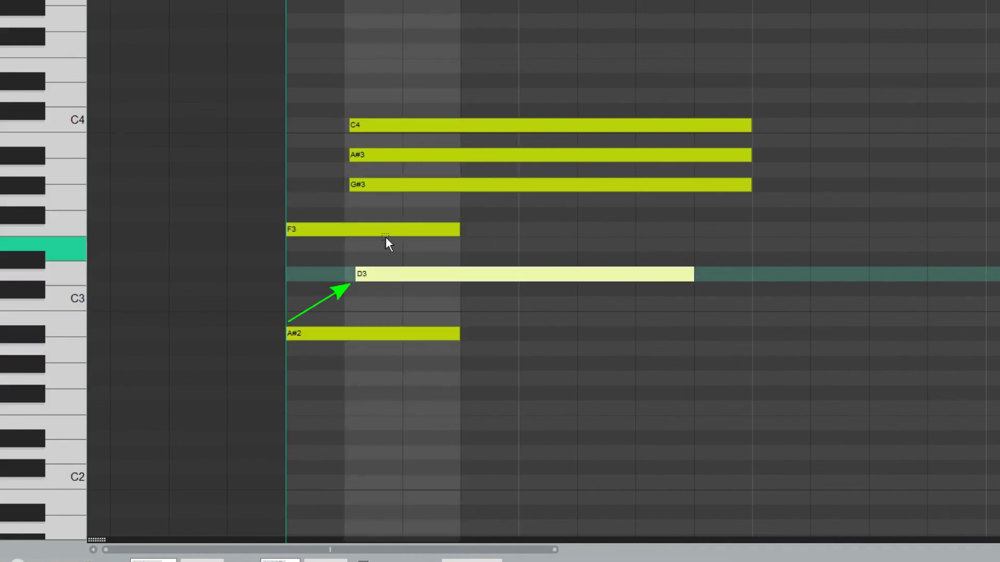
left_click(403, 230)
mouse_move(324, 99)
left_mouse_down()
mouse_move(429, 224)
mouse_move(451, 208)
left_mouse_up()
key("space")
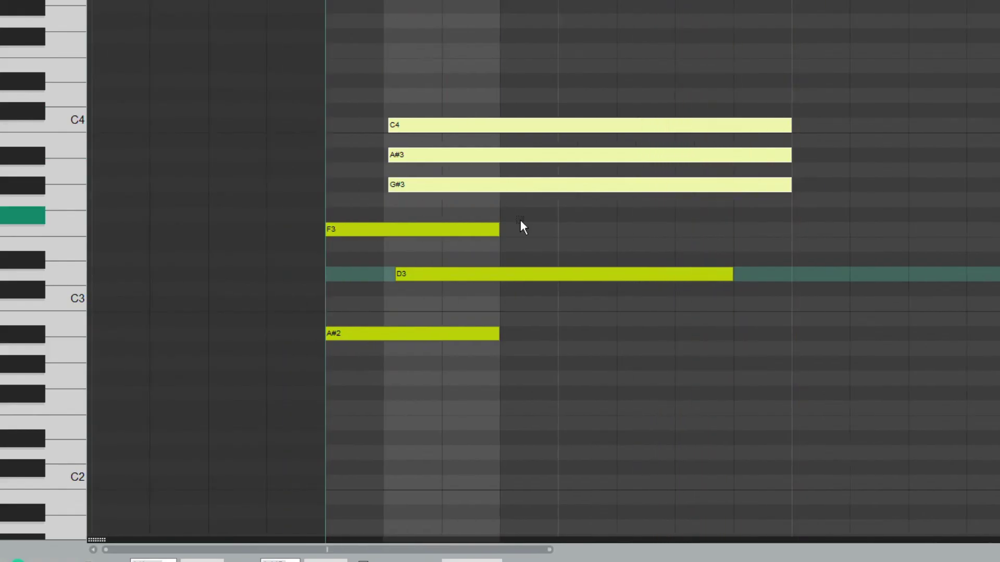
scroll(437, 283, "down", 1)
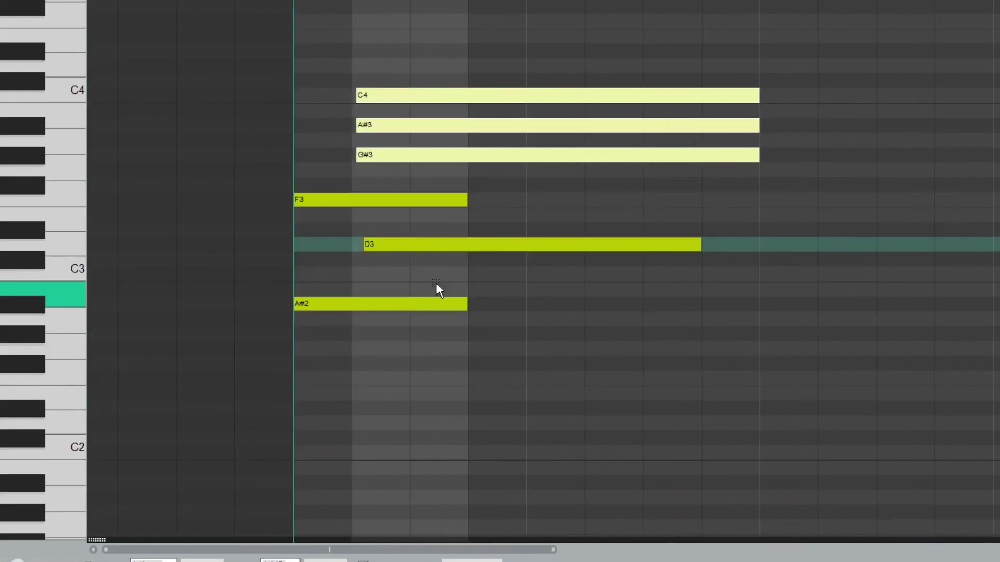